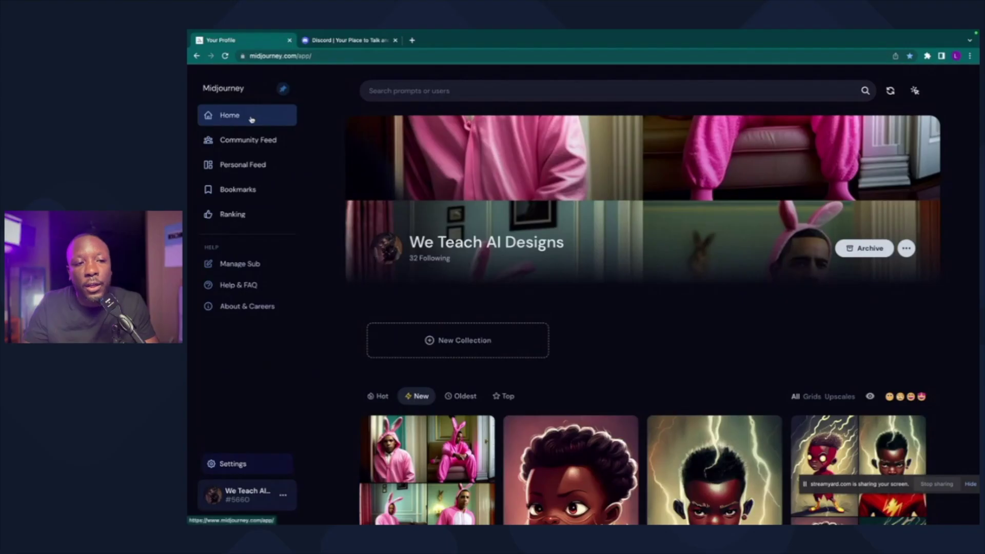
Look through the generated images in the gallery of the Midjourney profile home page
scroll(409, 238, down, 7)
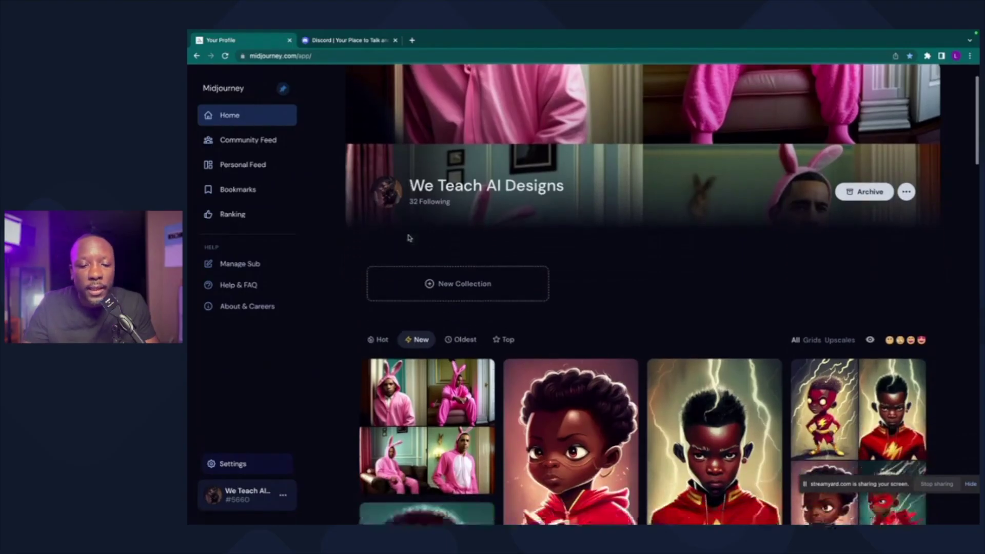
scroll(409, 237, down, 10)
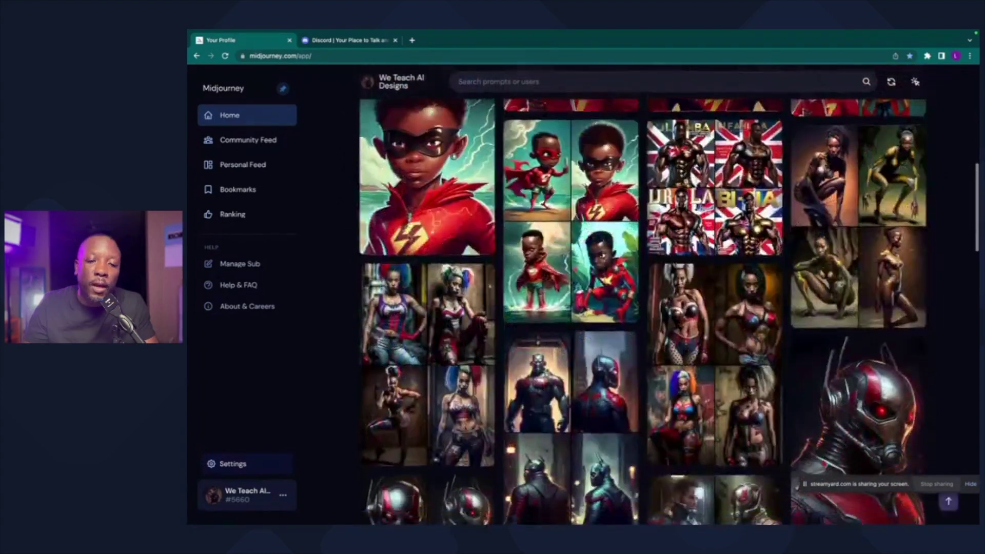
scroll(408, 237, down, 10)
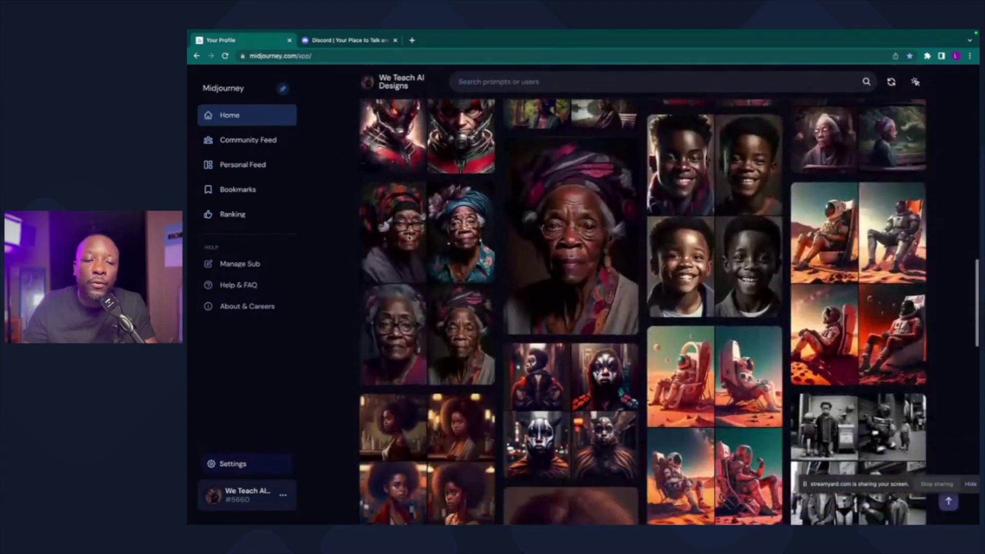
scroll(408, 237, down, 10)
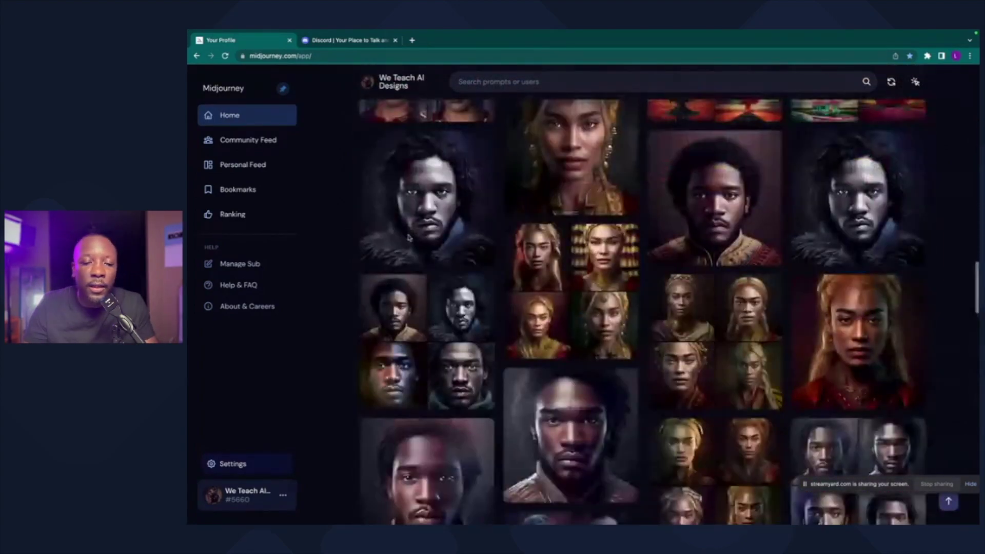
scroll(409, 236, down, 10)
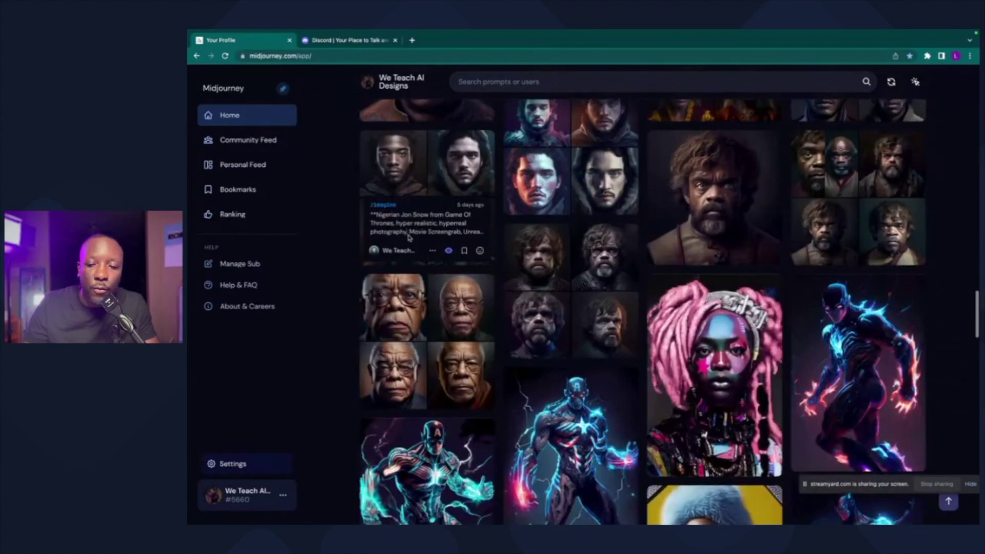
scroll(409, 237, up, 10)
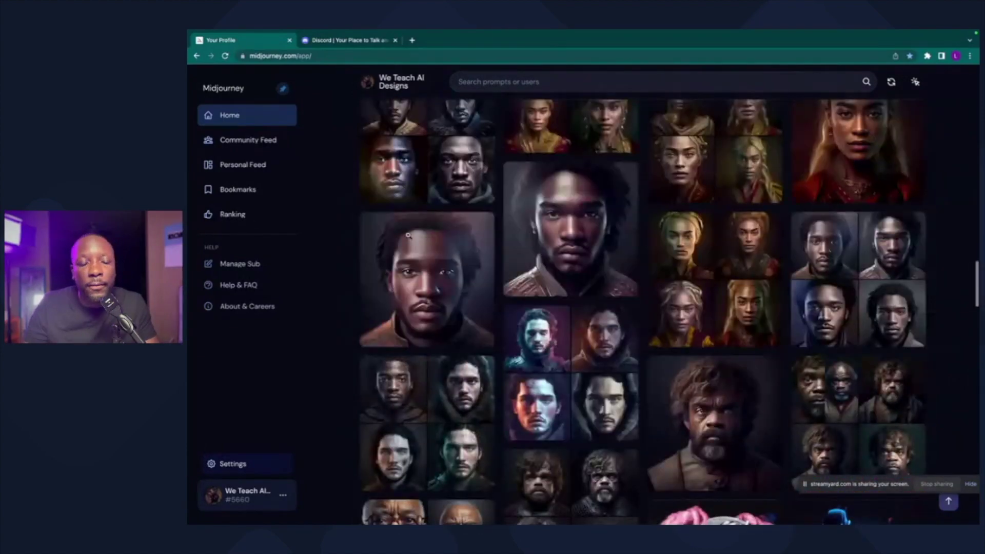
Switch to the Discord site and open Discord in the browser
click(347, 41)
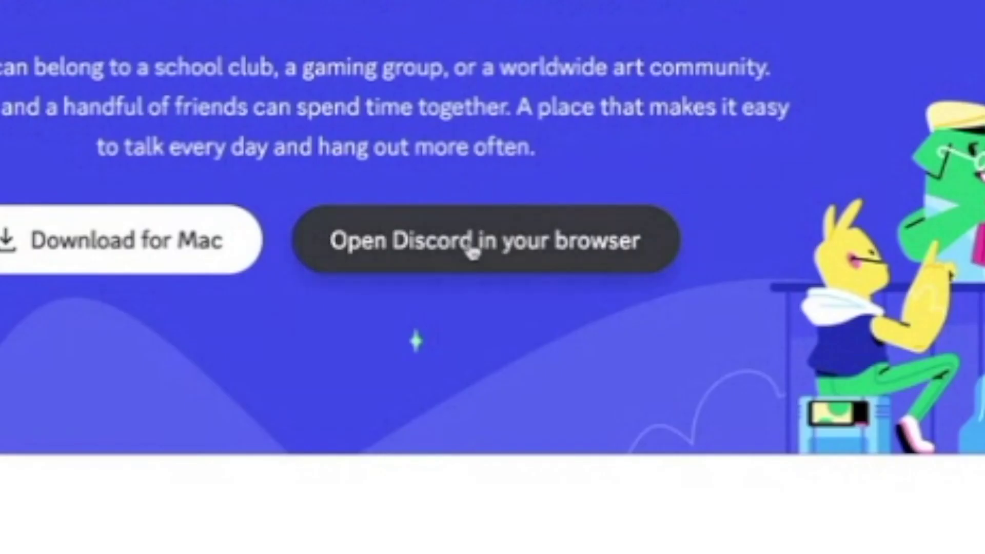
click(473, 252)
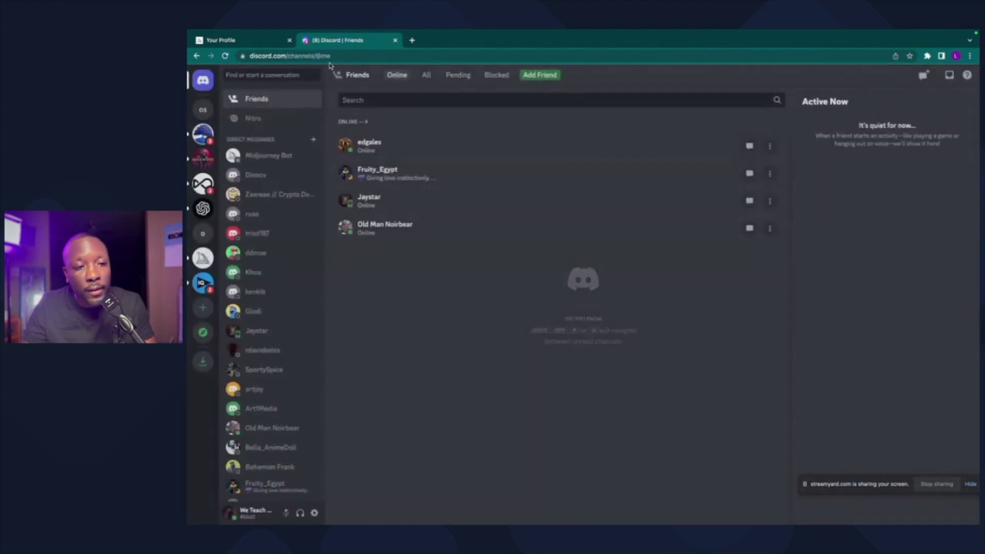
click(263, 41)
click(320, 41)
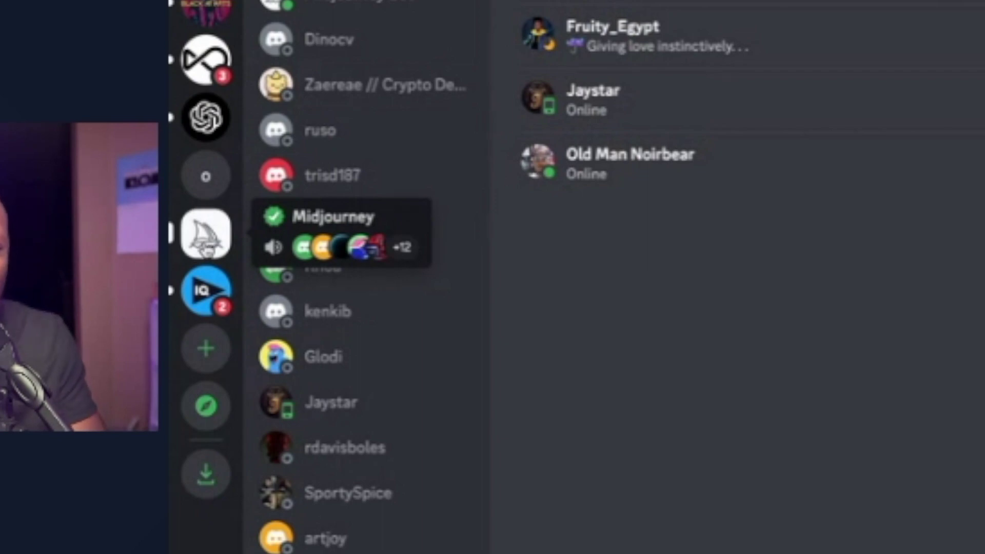
Open the Midjourney server and look through its channel list and the generations posted in newbies-100
click(205, 233)
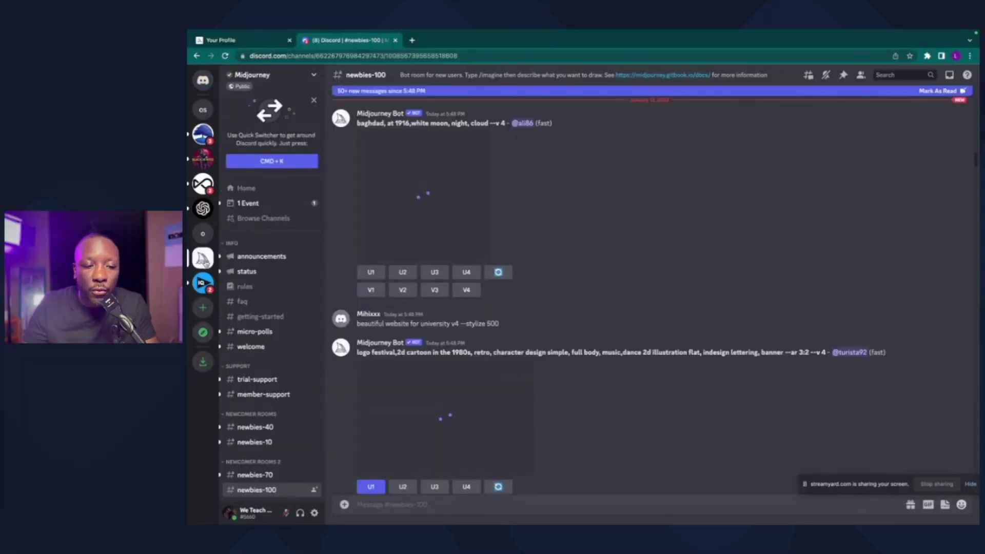
scroll(271, 359, down, 3)
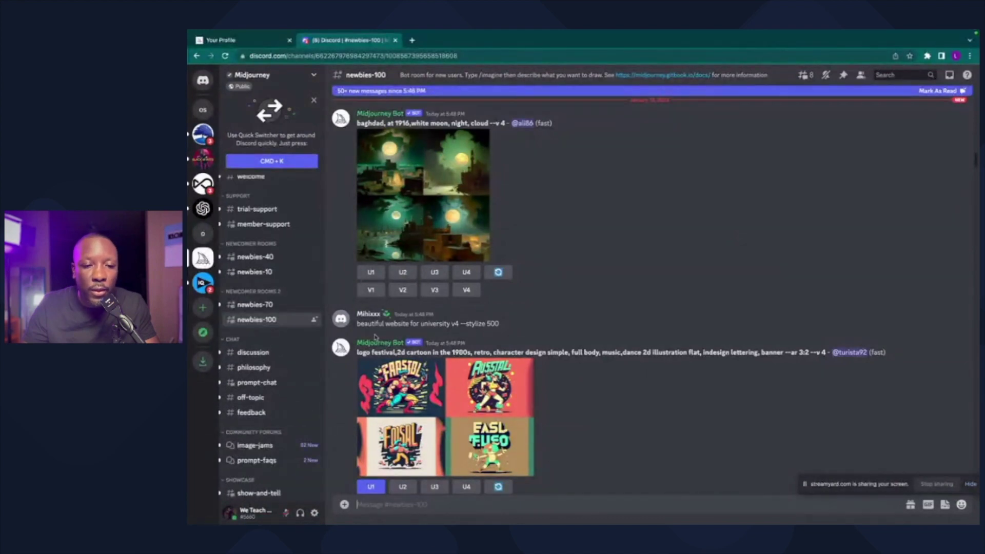
scroll(375, 337, down, 5)
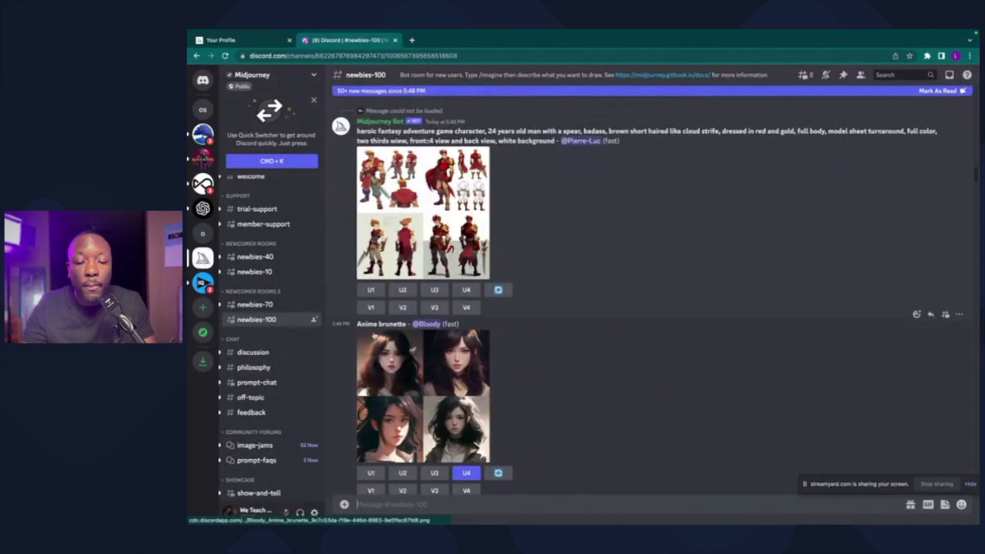
Go to the direct messages and open the conversation with Midjourney Bot
mouse_move(288, 321)
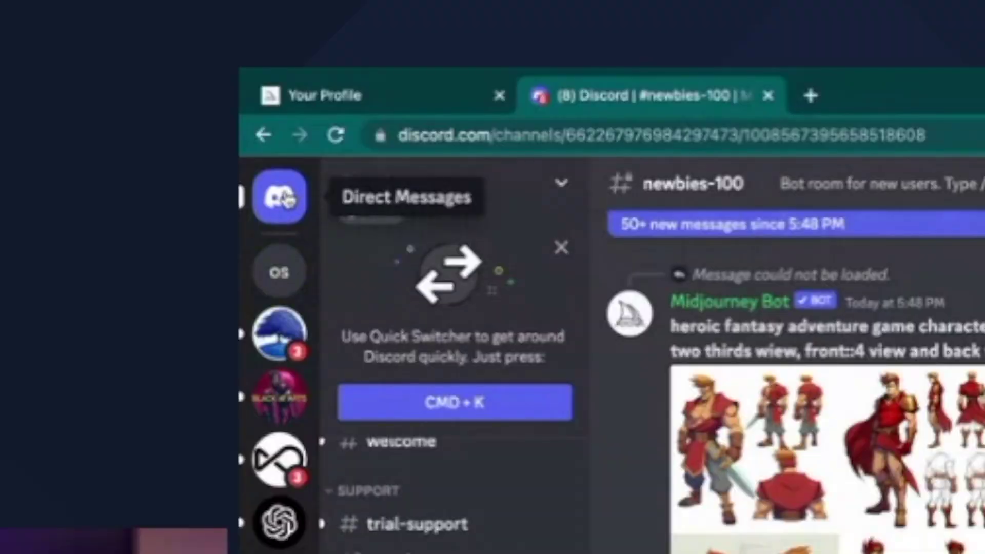
click(206, 80)
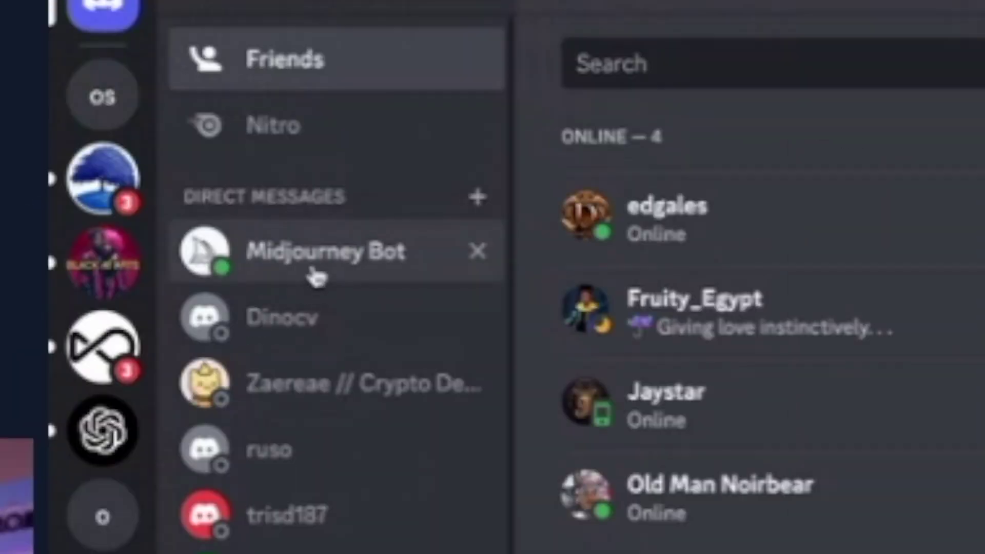
click(313, 272)
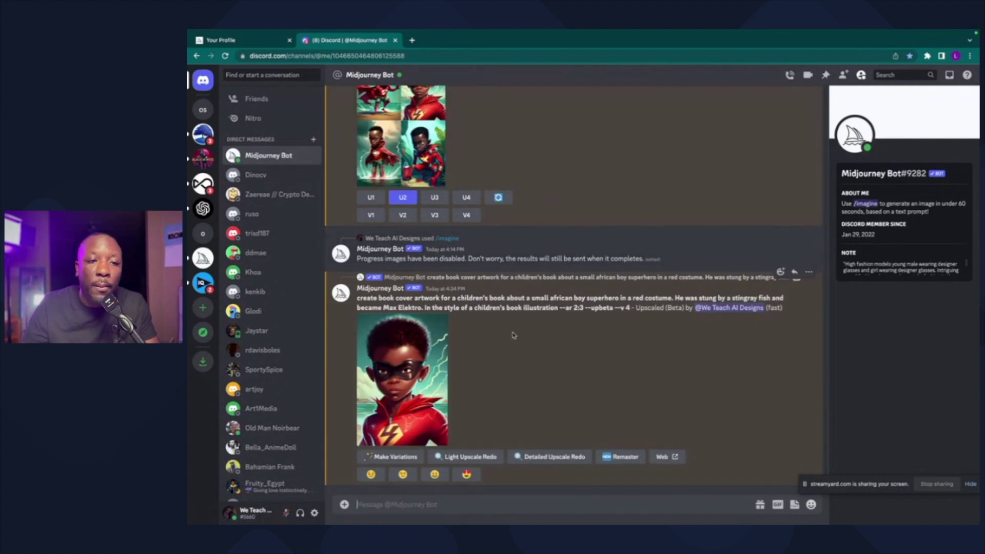
Return to the Midjourney website, open the Community Feed and look through its Hot images for inspiration
click(252, 42)
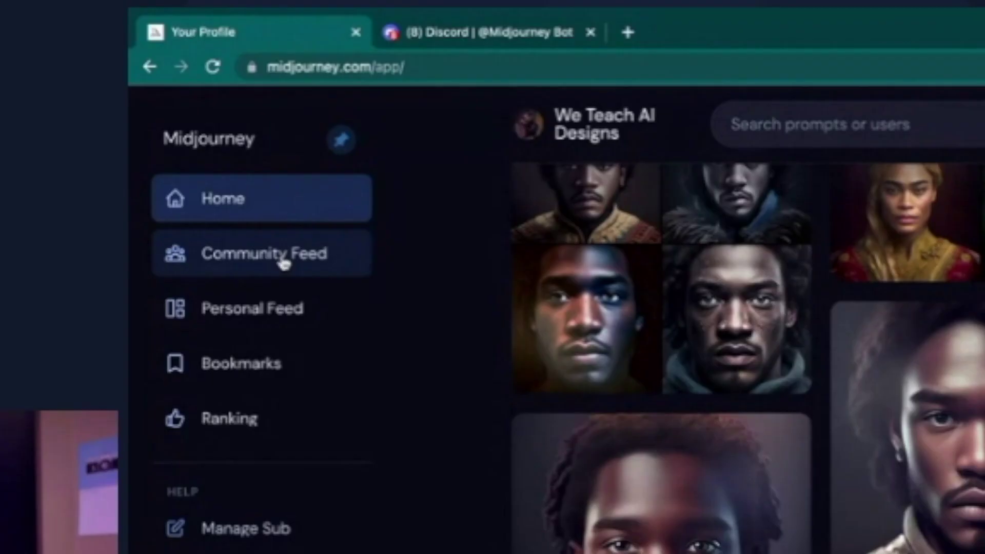
click(283, 263)
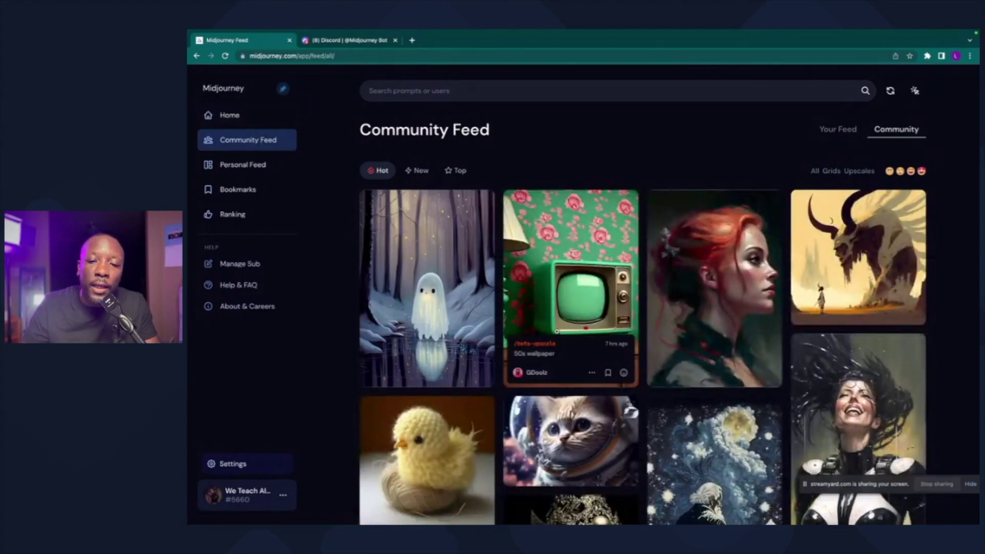
scroll(599, 296, down, 4)
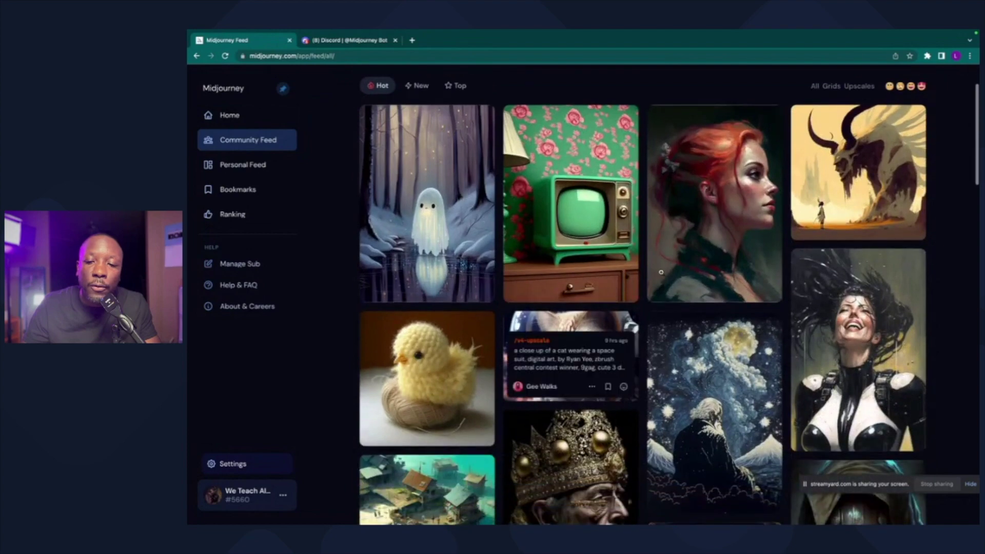
scroll(743, 296, down, 5)
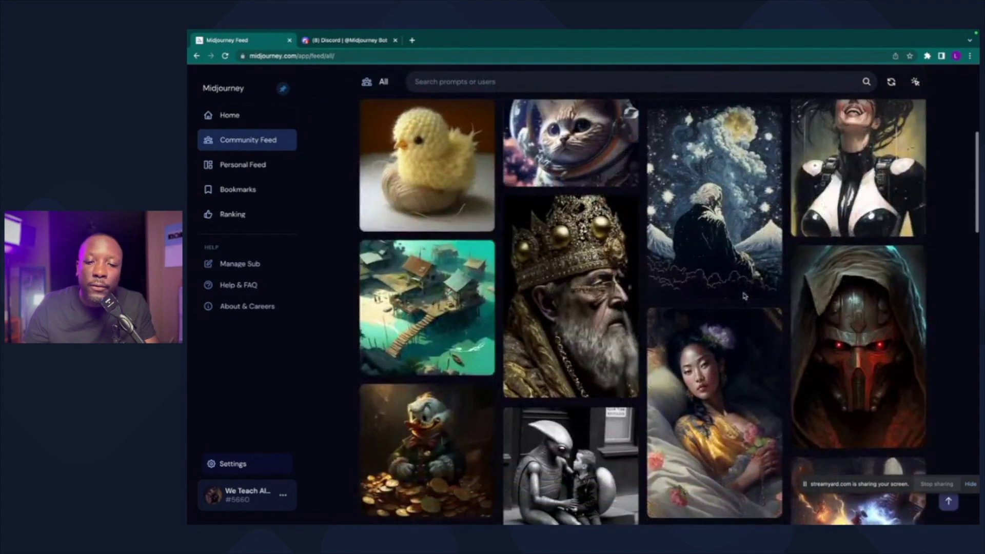
scroll(745, 296, down, 4)
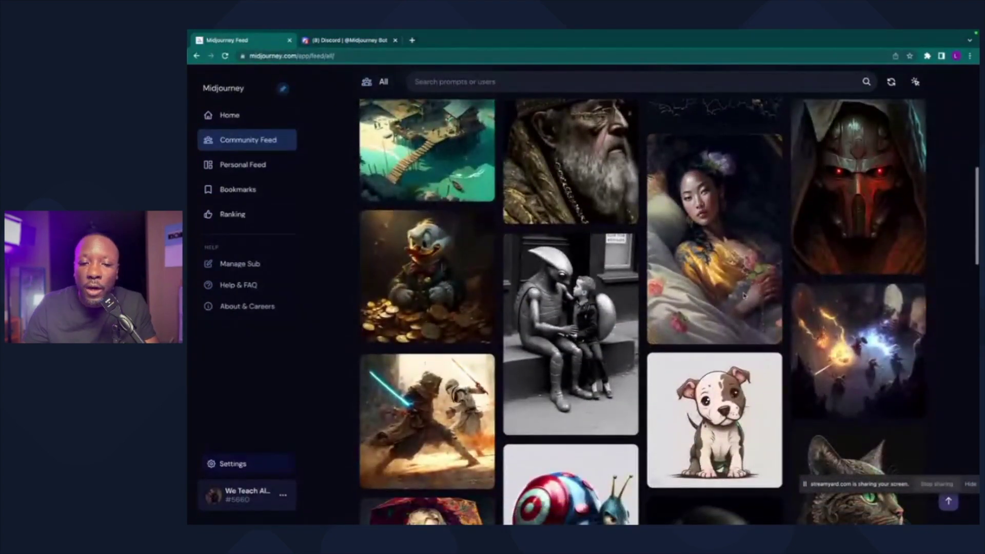
scroll(718, 296, down, 4)
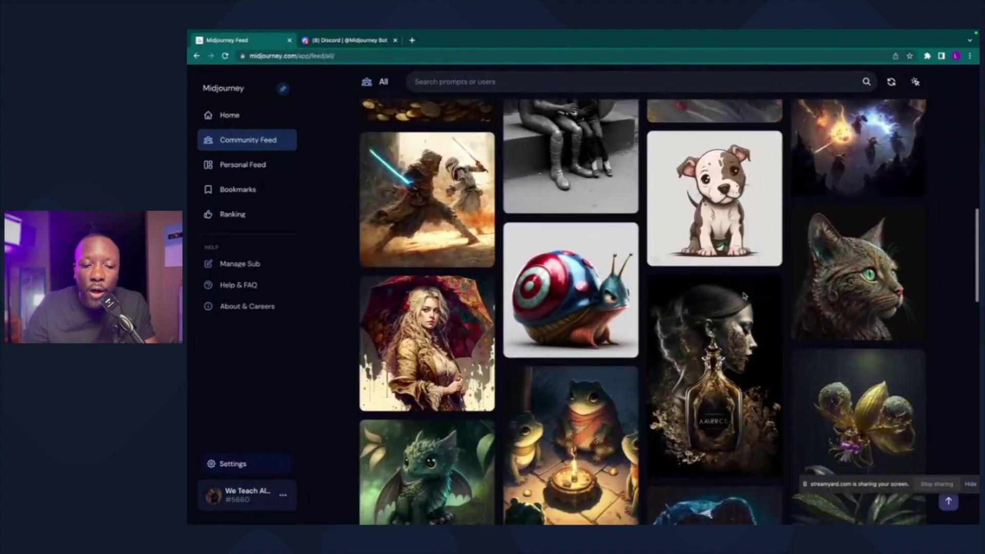
scroll(743, 293, down, 5)
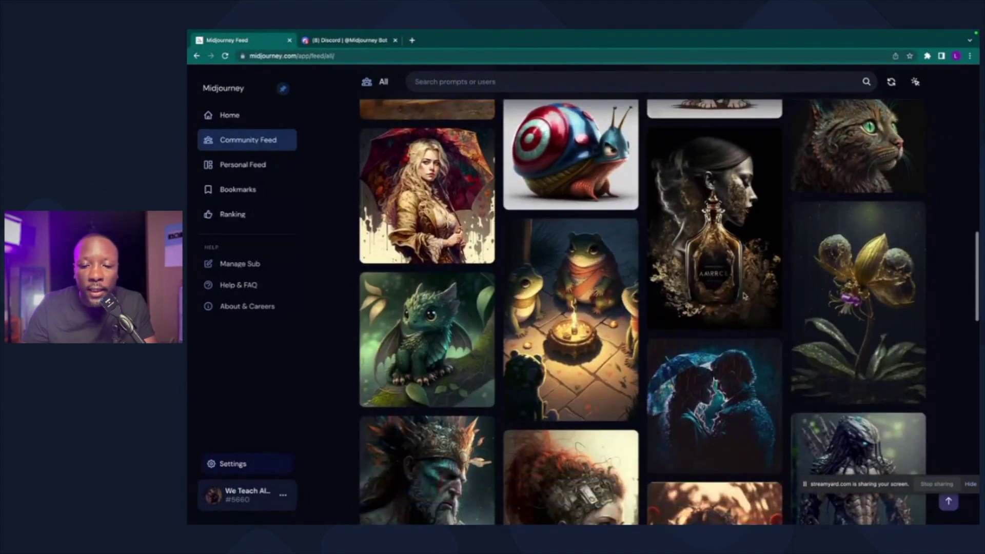
scroll(742, 293, down, 10)
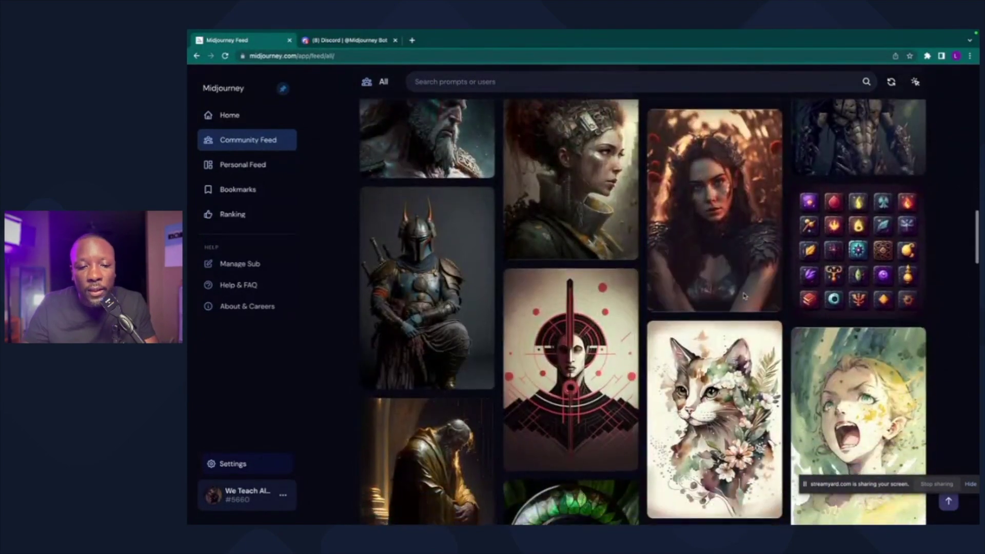
scroll(744, 296, down, 2)
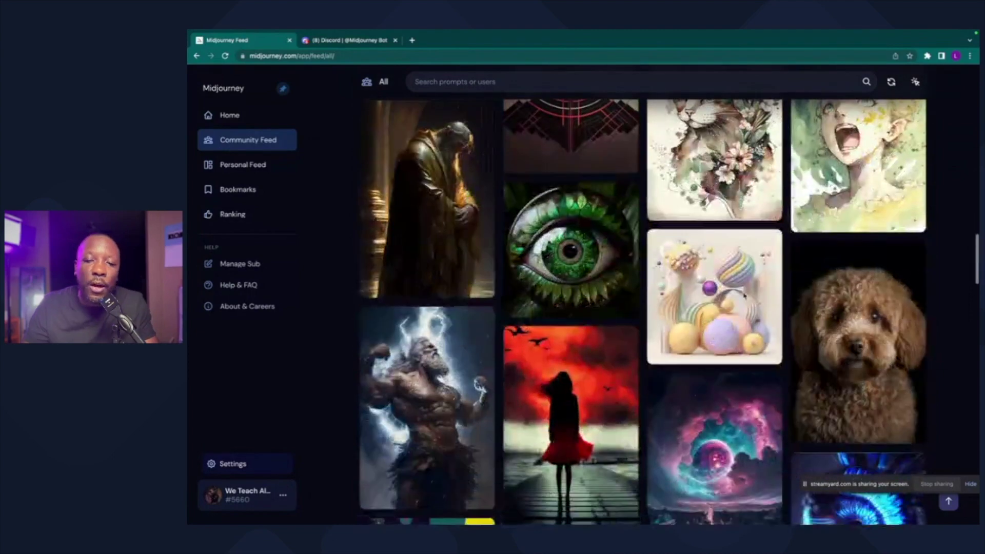
scroll(743, 295, down, 2)
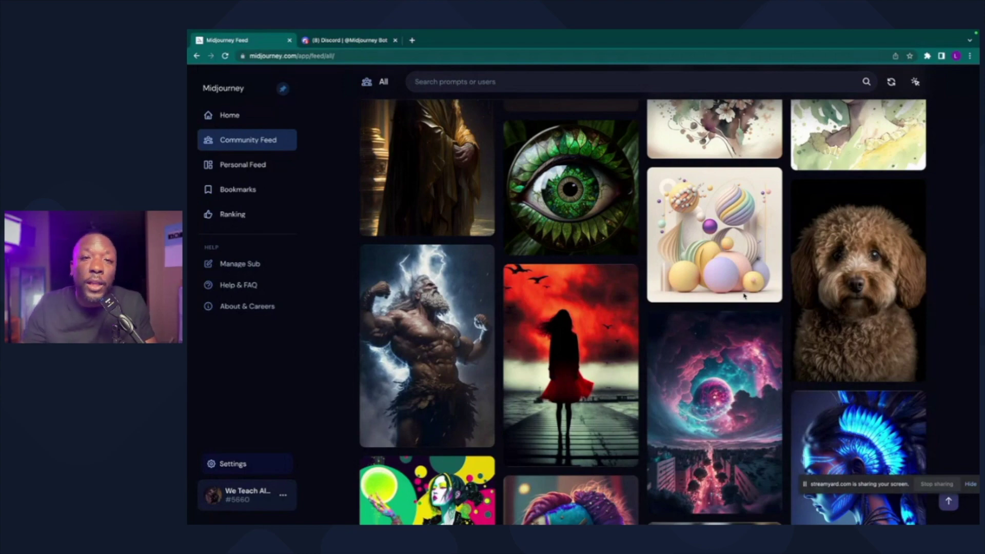
scroll(744, 296, down, 6)
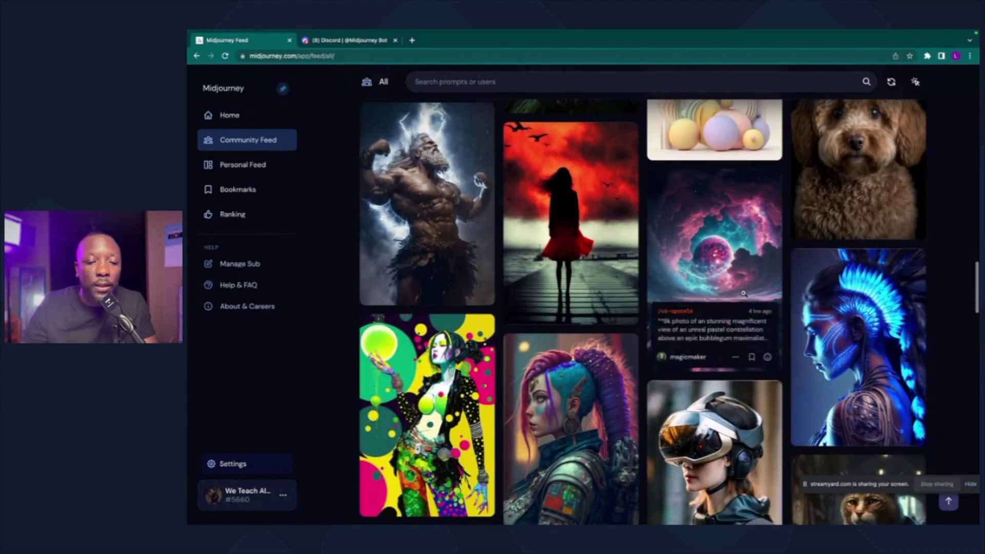
scroll(743, 296, down, 1)
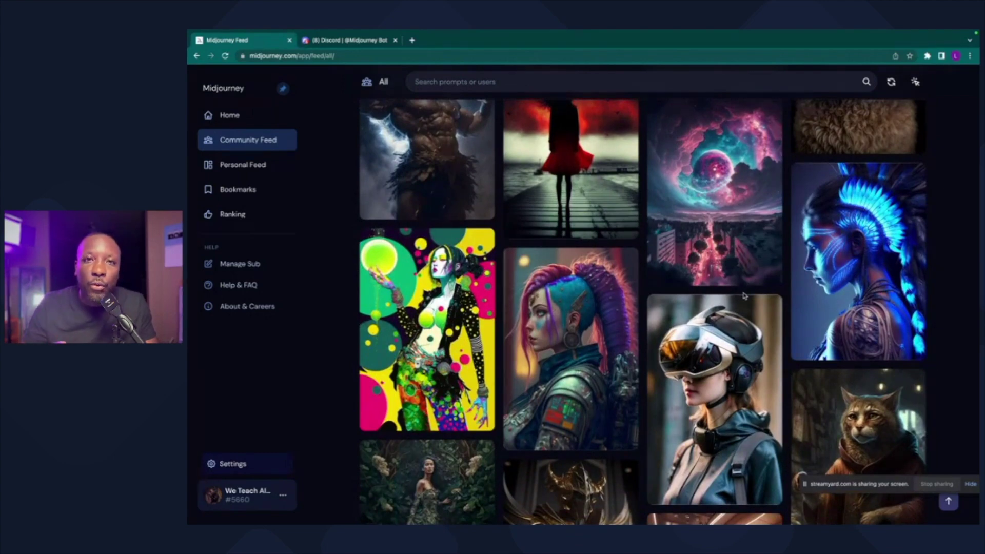
scroll(744, 296, down, 3)
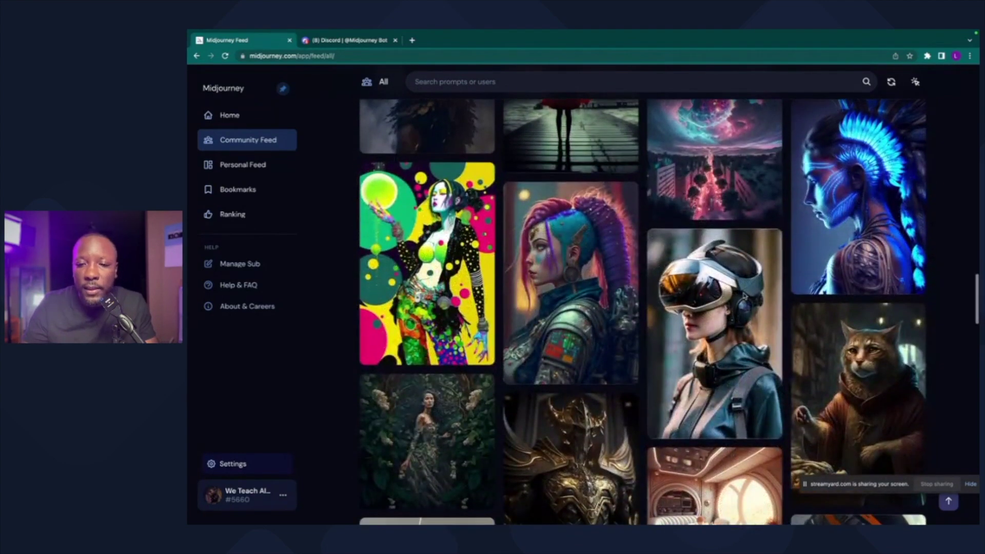
scroll(745, 295, down, 1)
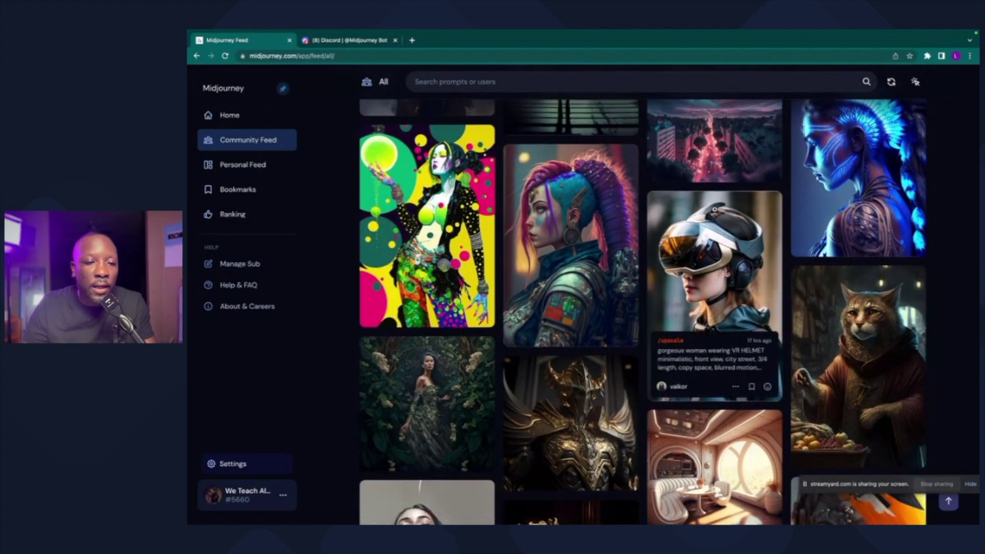
Open the polka-dot digital artwork of a woman holding a green orb and examine its prompt and image details
click(452, 237)
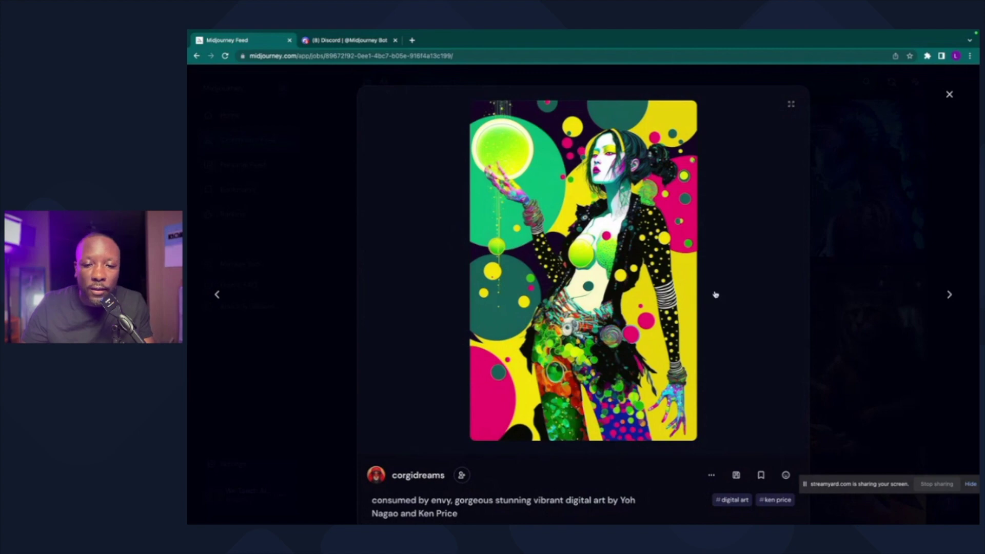
scroll(715, 294, down, 3)
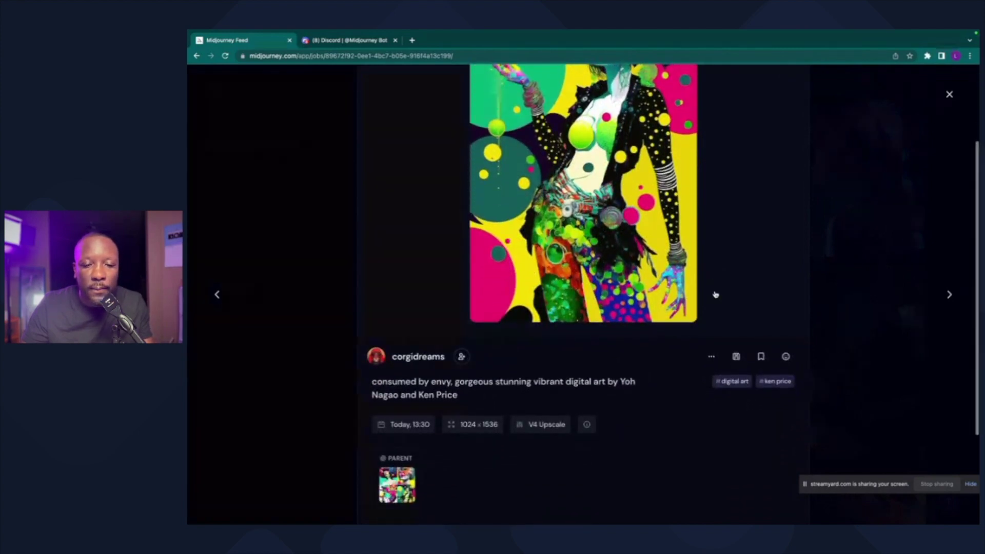
scroll(715, 294, up, 2)
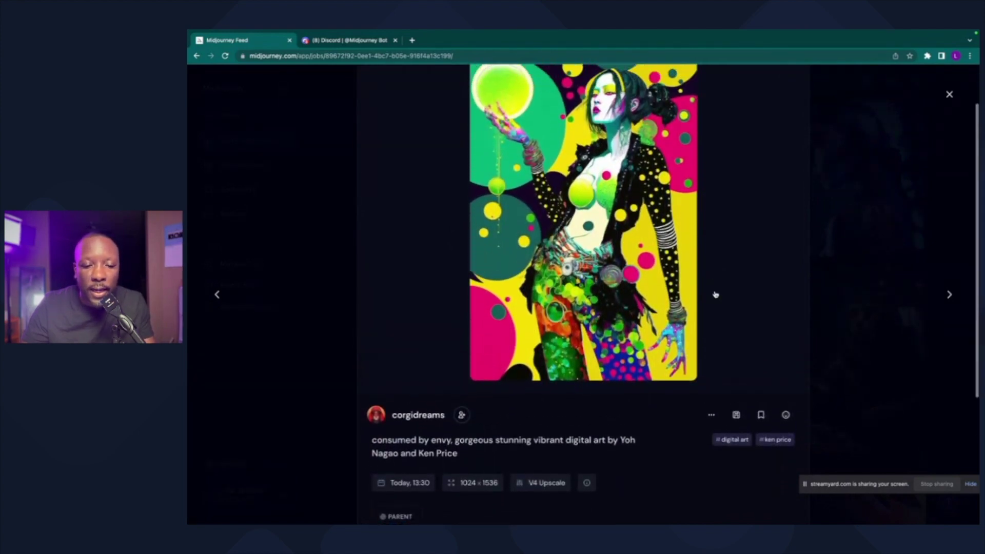
scroll(716, 294, up, 1)
scroll(715, 294, down, 1)
scroll(715, 295, up, 2)
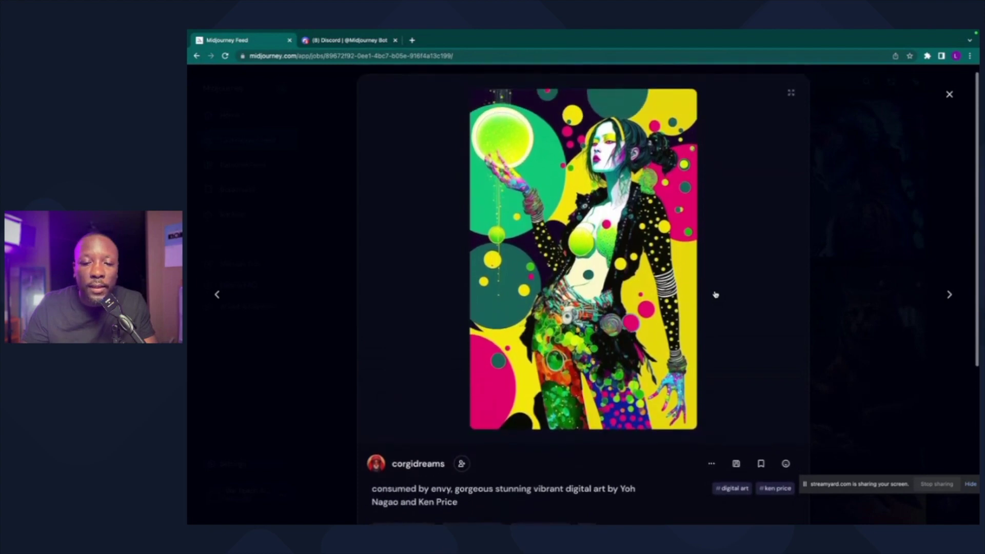
scroll(716, 295, down, 2)
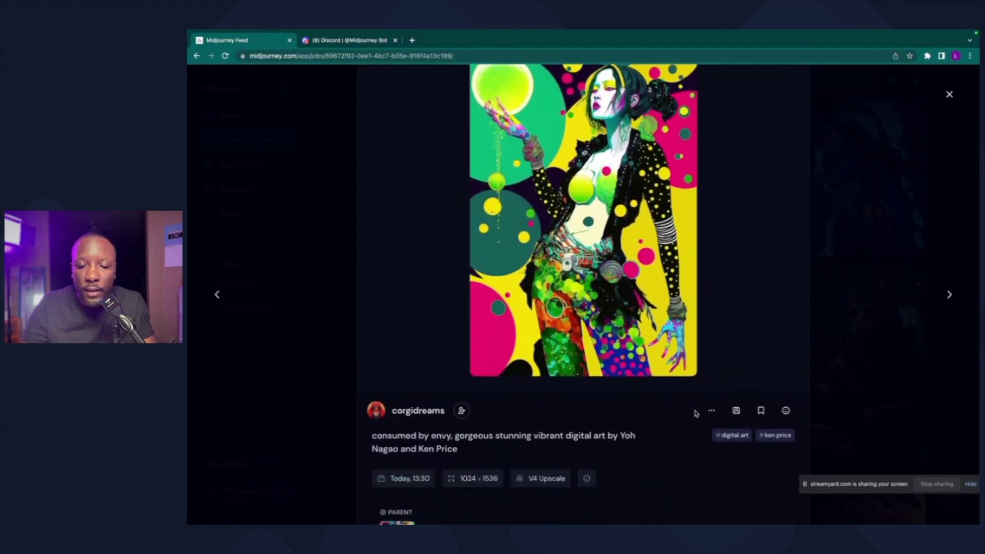
scroll(711, 413, down, 1)
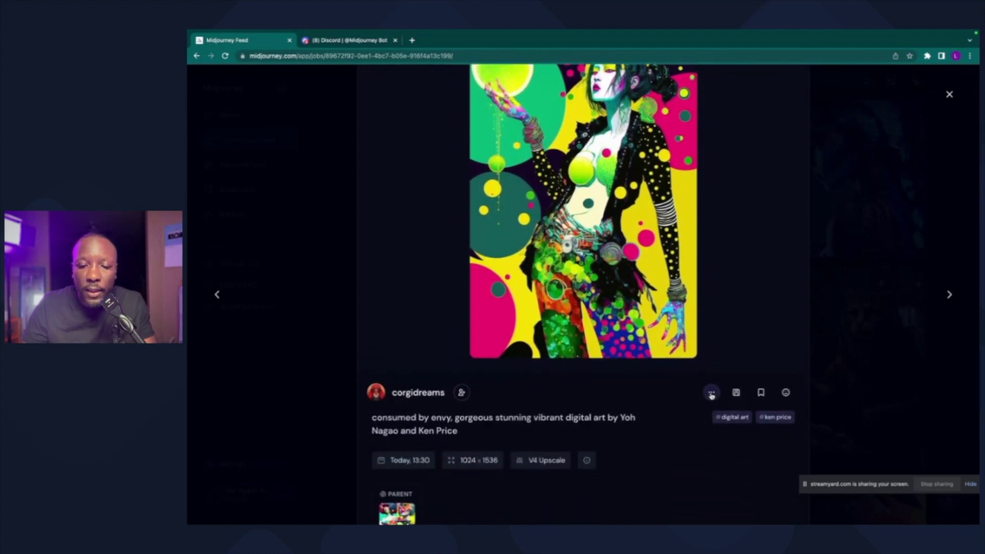
Copy only the prompt text of the open polka-dot artwork and look over the image again
click(711, 393)
mouse_move(733, 298)
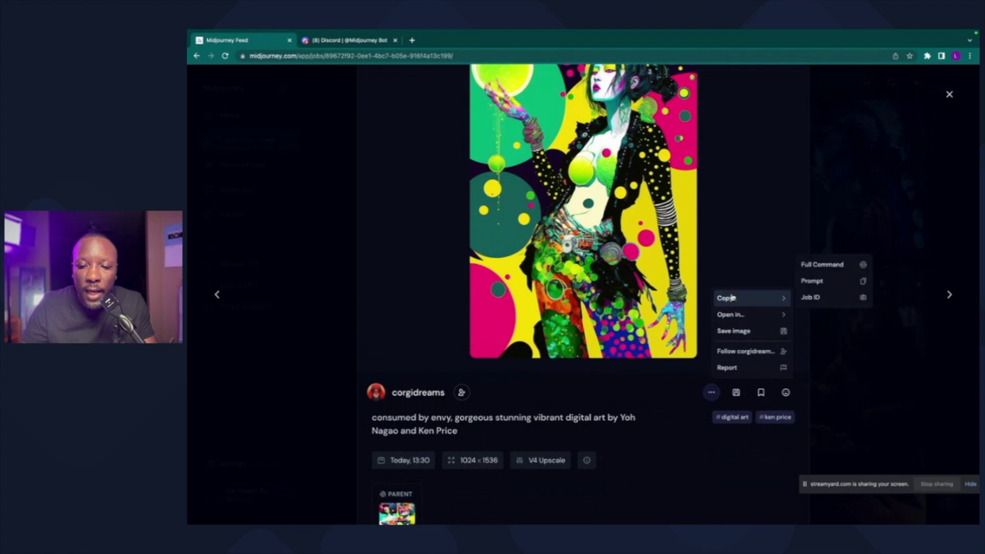
click(808, 286)
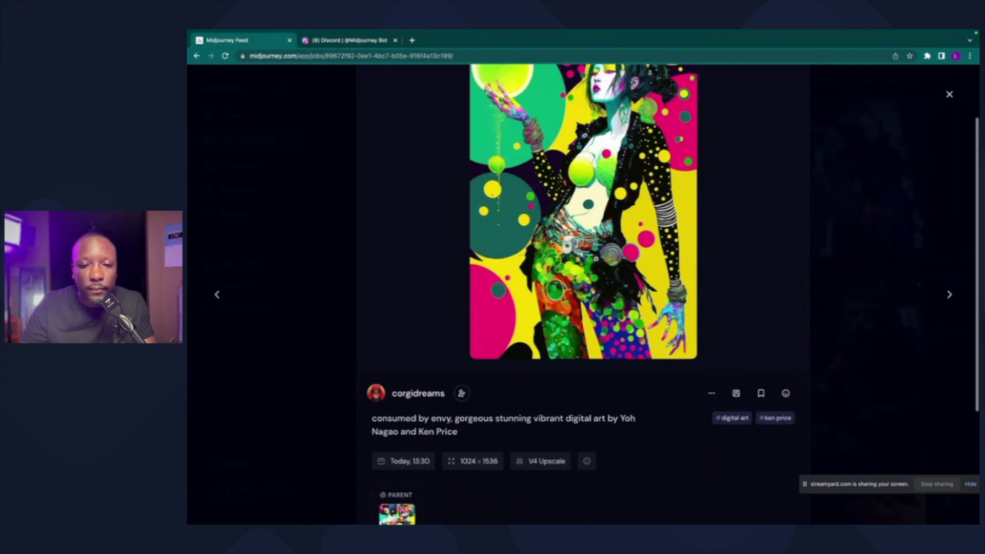
scroll(596, 259, up, 2)
scroll(596, 259, down, 2)
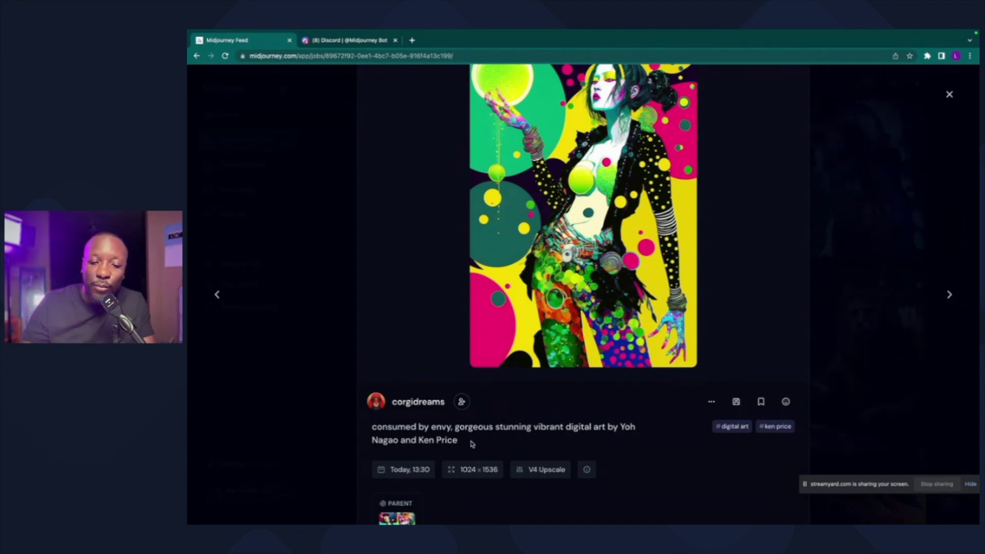
scroll(472, 444, up, 2)
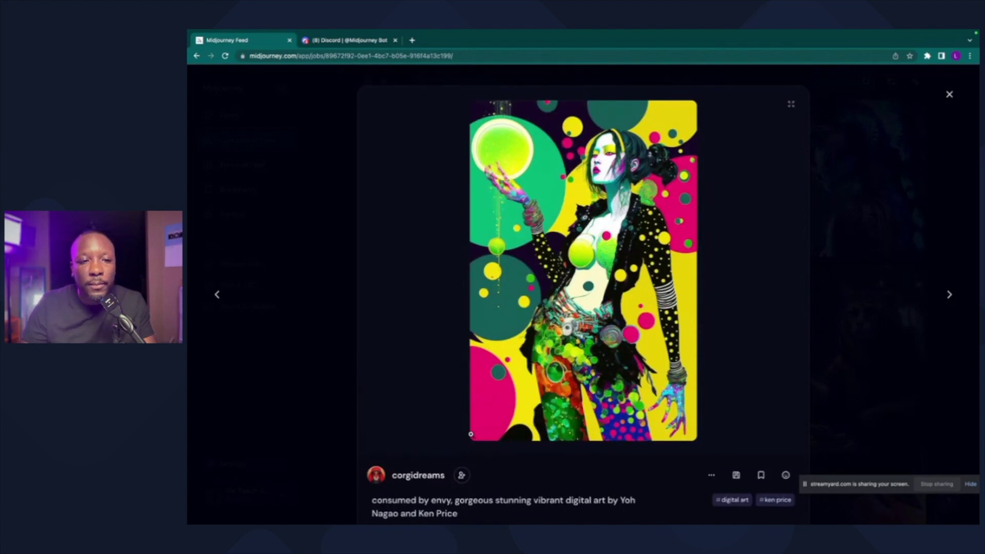
Switch to the Midjourney Bot conversation in Discord and start an /imagine command with the copied prompt pasted in
click(362, 41)
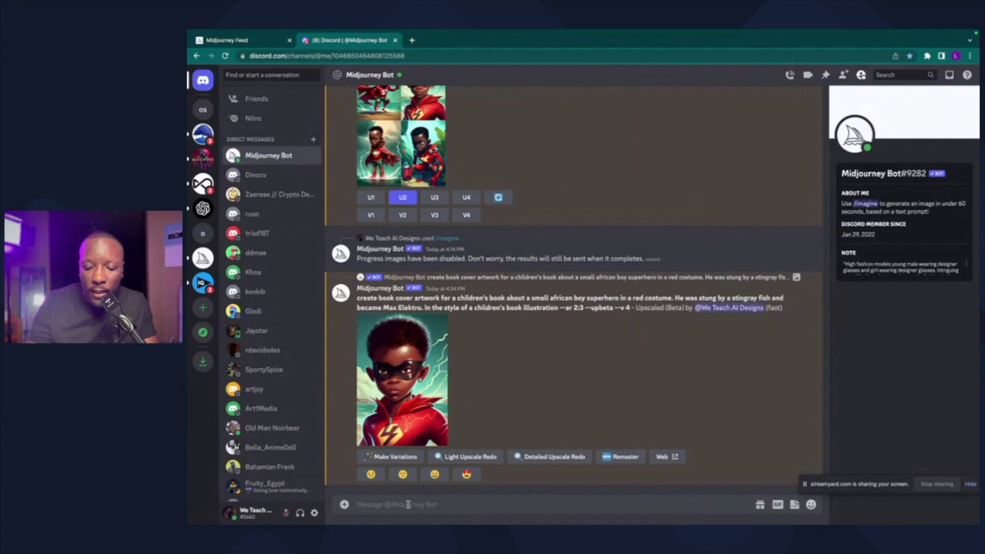
text(/)
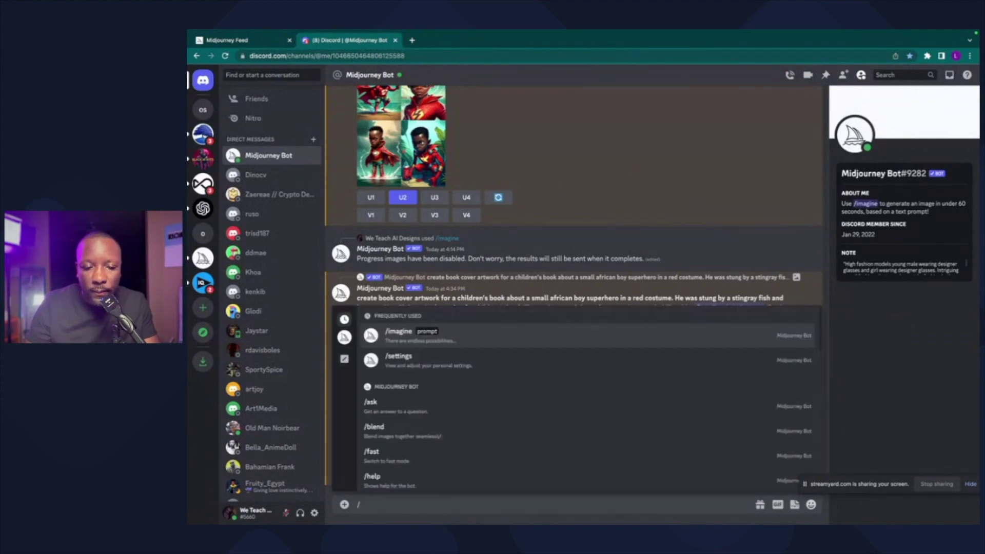
key(Return)
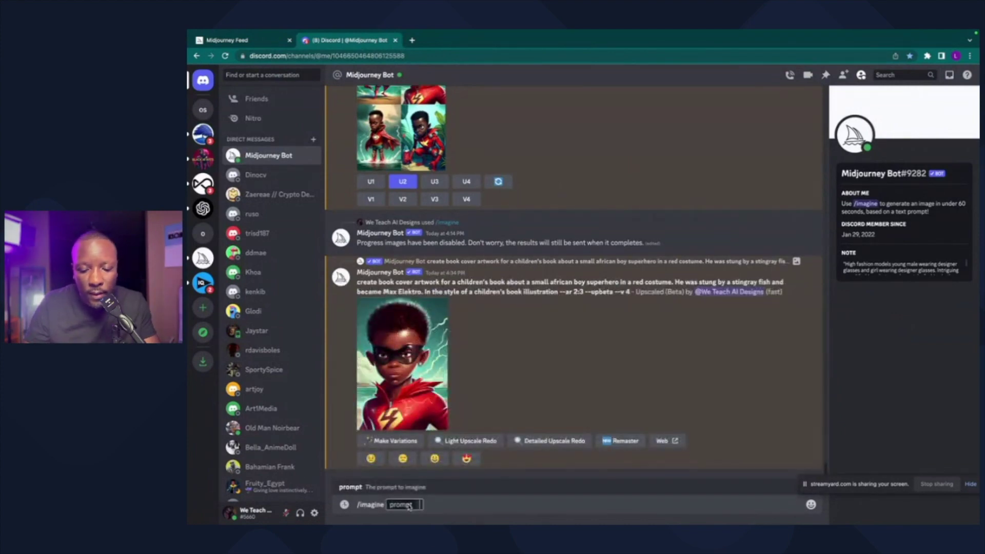
key(ctrl+v)
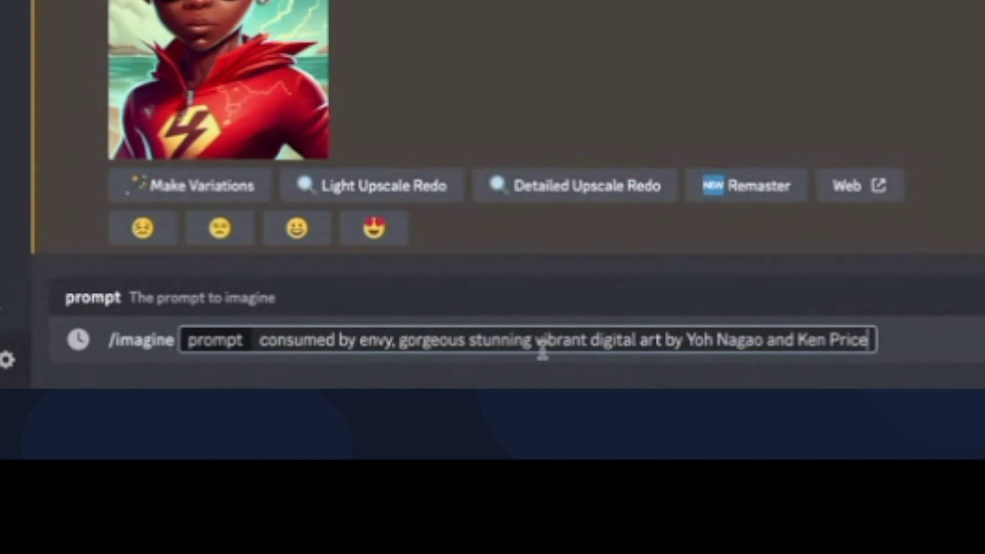
Insert "black woman, " at the beginning of the pasted prompt, before "consumed by envy"
click(260, 336)
text(black woma)
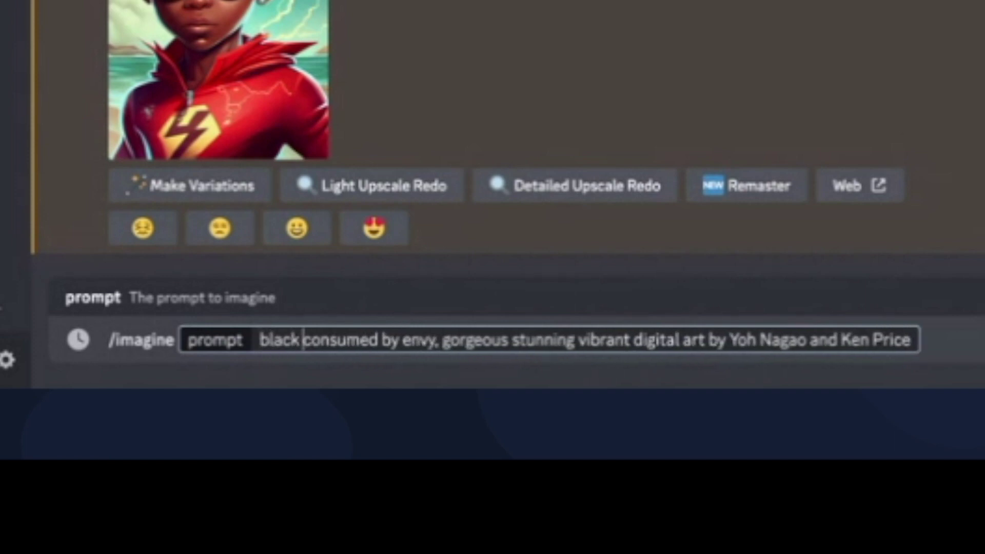
text(n,)
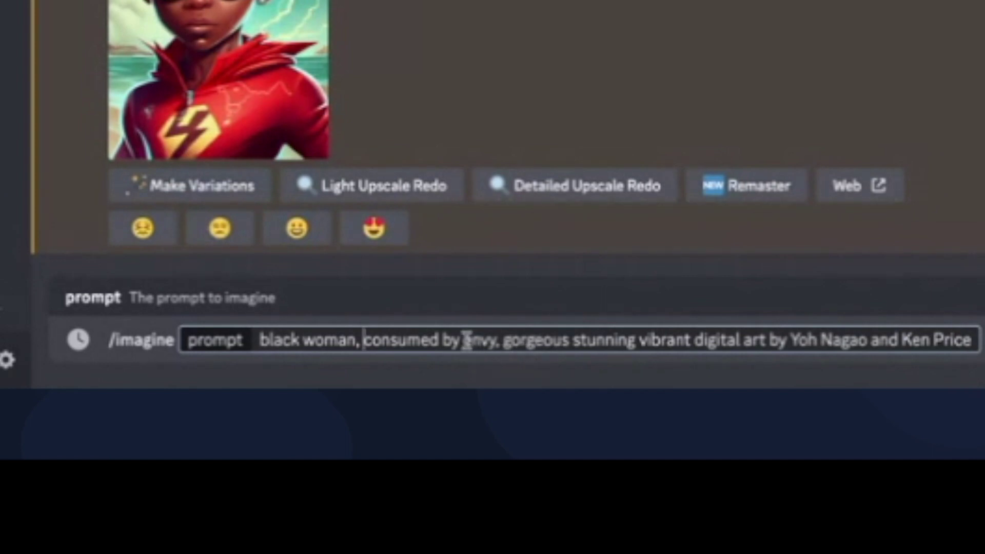
drag(464, 340, 486, 340)
click(533, 340)
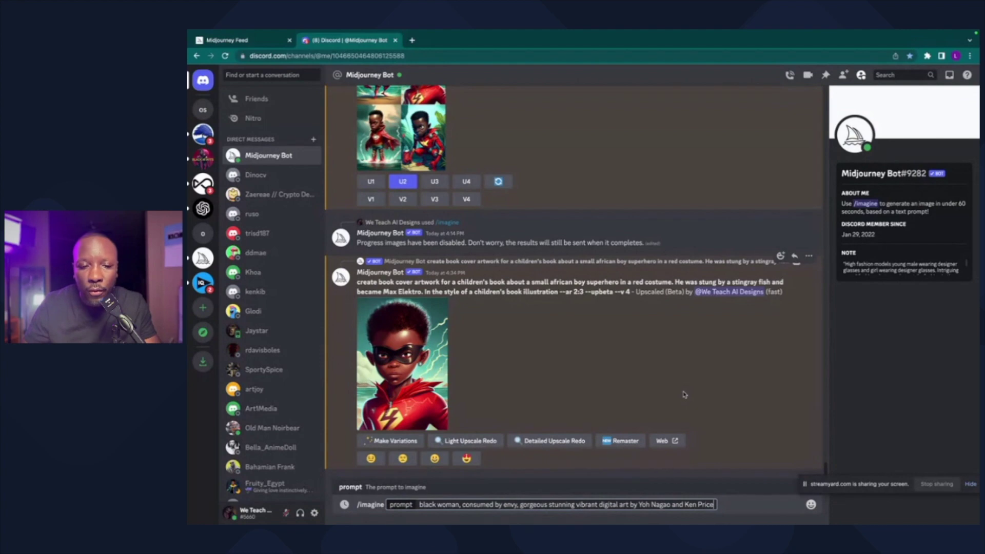
Check the original artwork's portrait format, append the aspect ratio "--ar 2:3" to the prompt and submit it
click(241, 40)
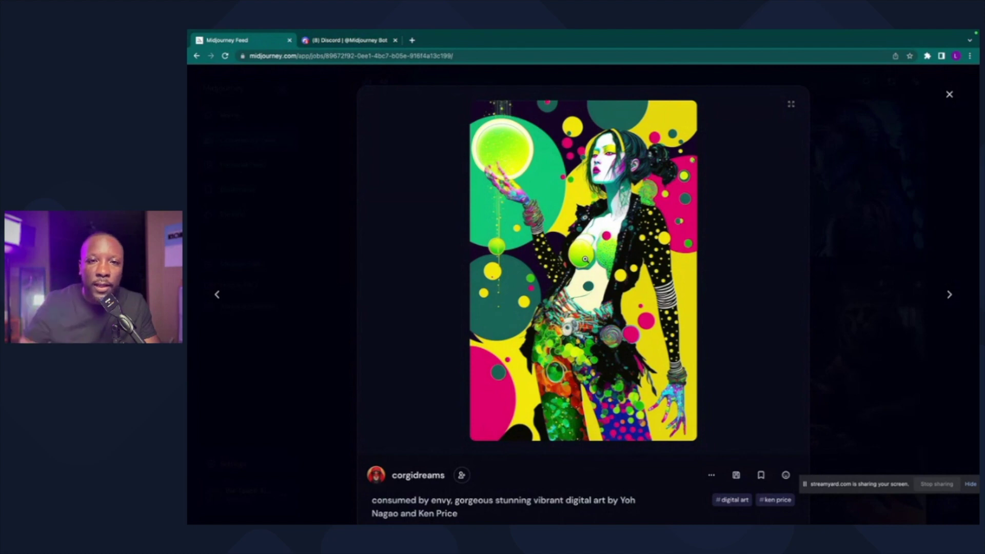
click(370, 41)
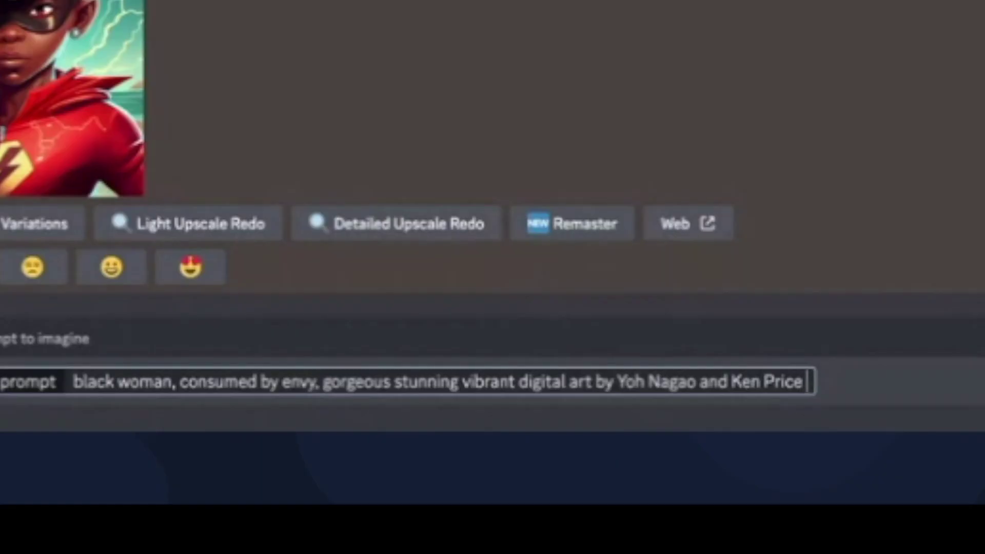
text(--)
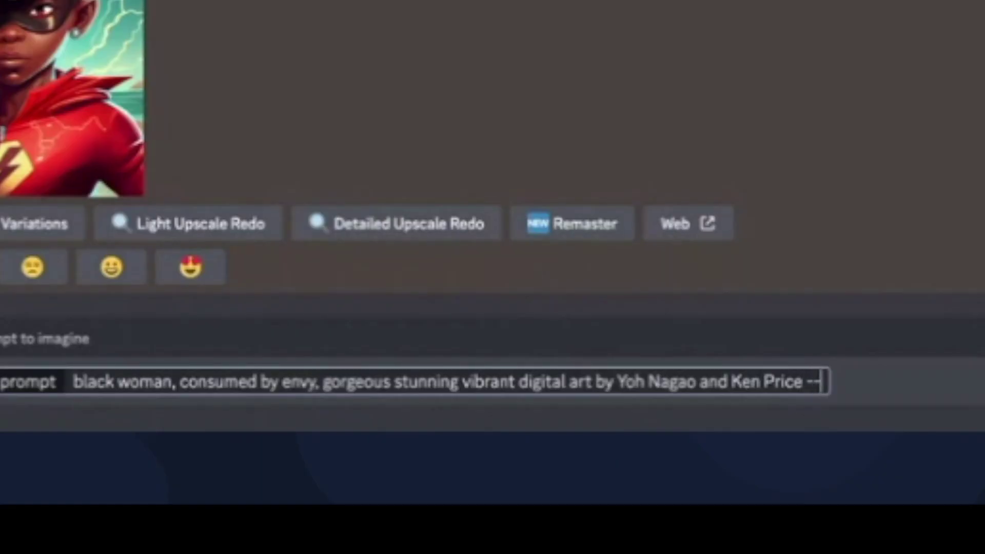
text(ar)
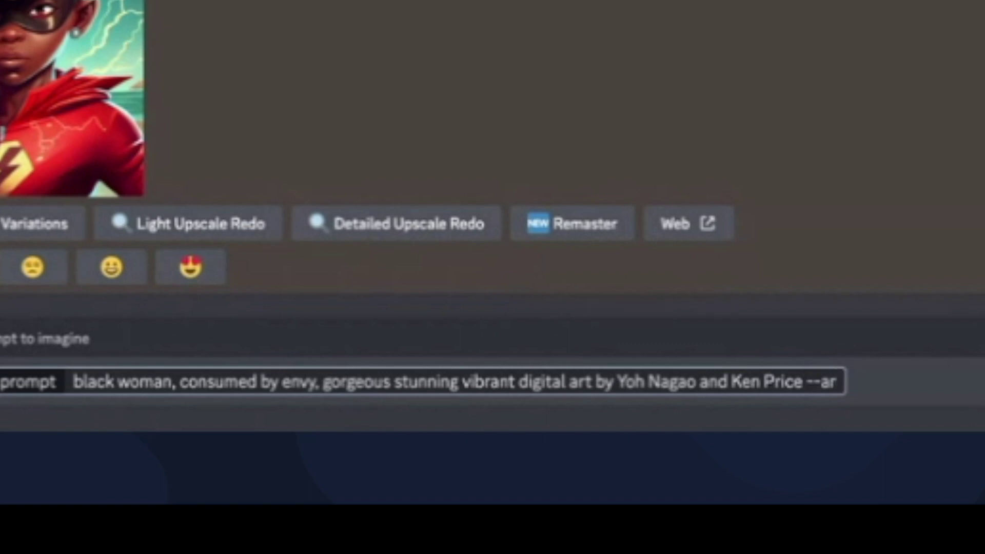
text( 2:3)
key(Return)
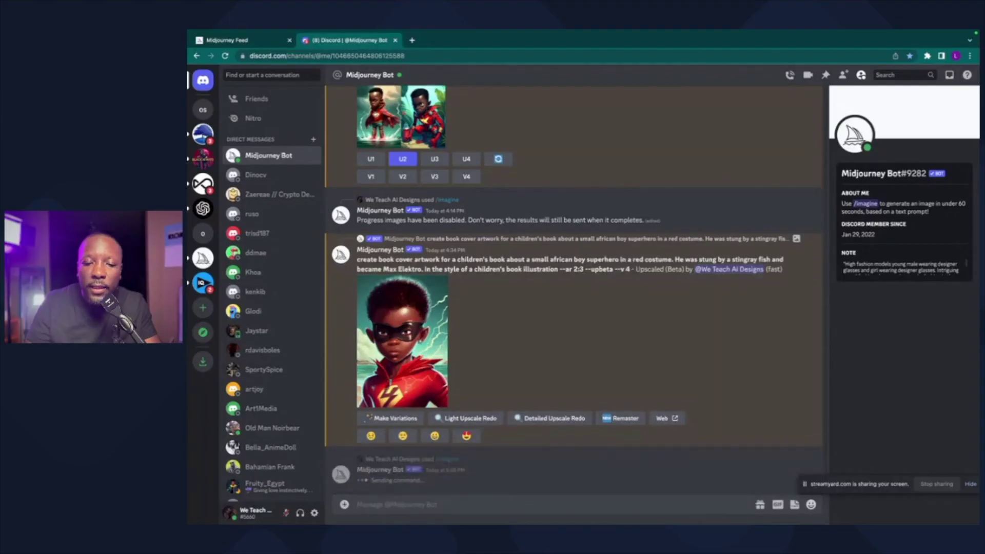
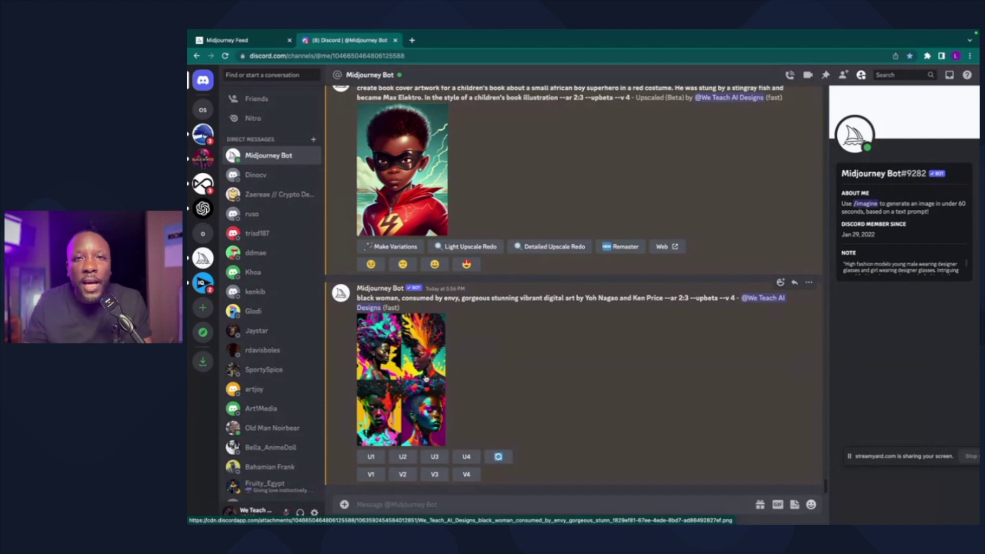
Compare the original artwork and its prompt on the Midjourney website with the enlarged four-image grid generated in Discord
click(254, 40)
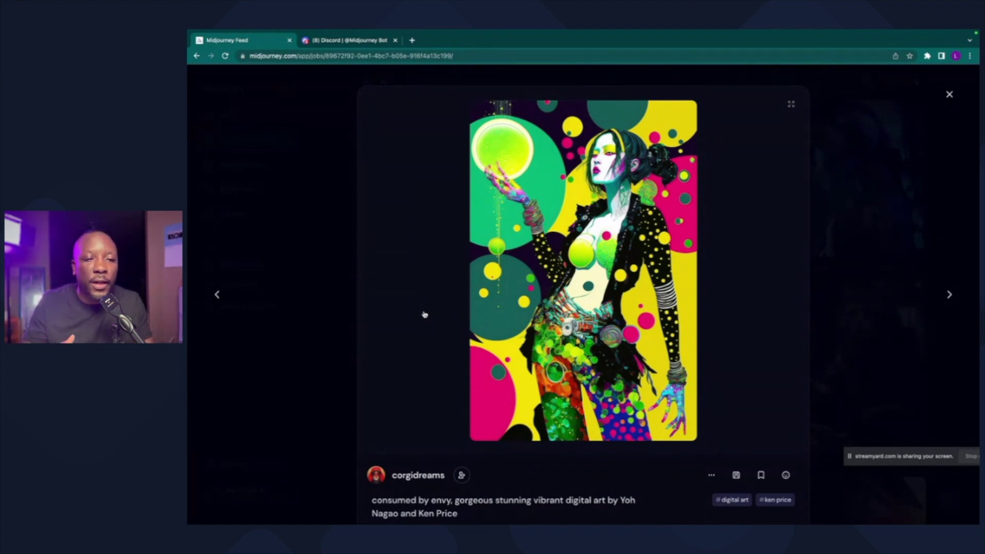
scroll(424, 313, down, 1)
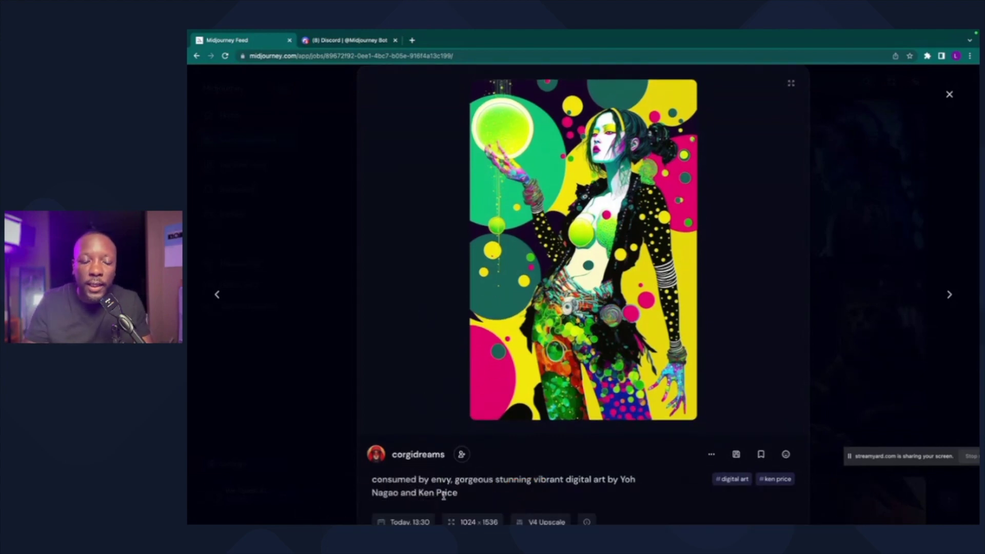
click(350, 40)
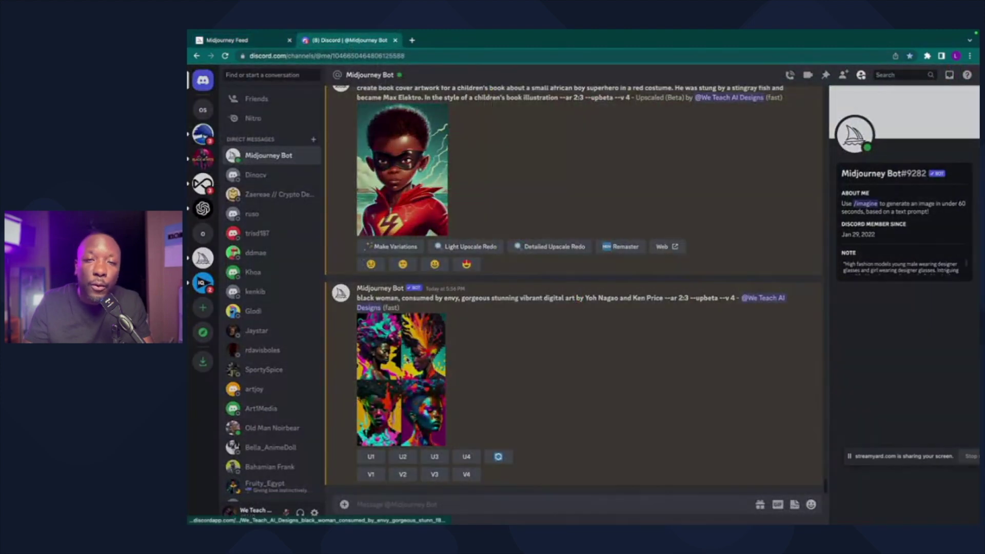
click(410, 359)
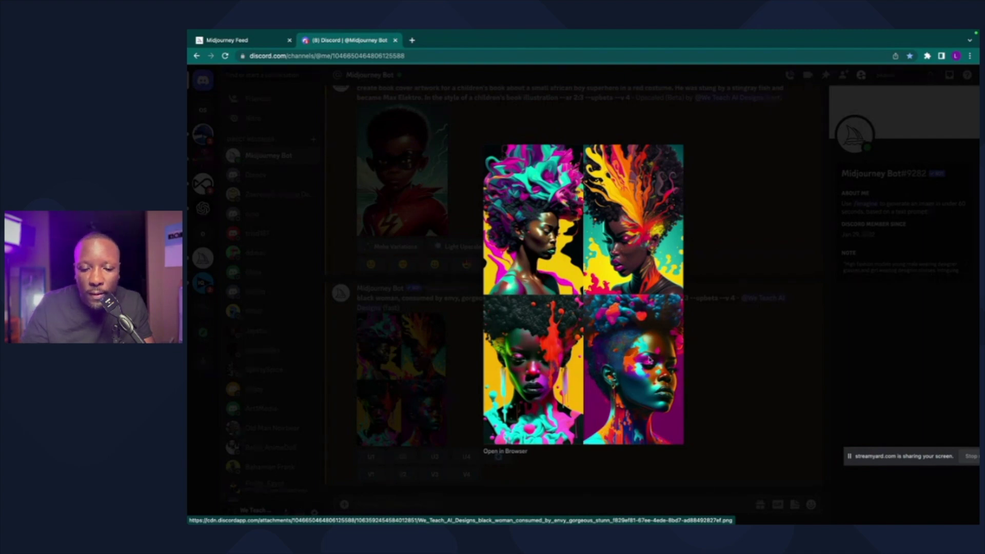
click(711, 315)
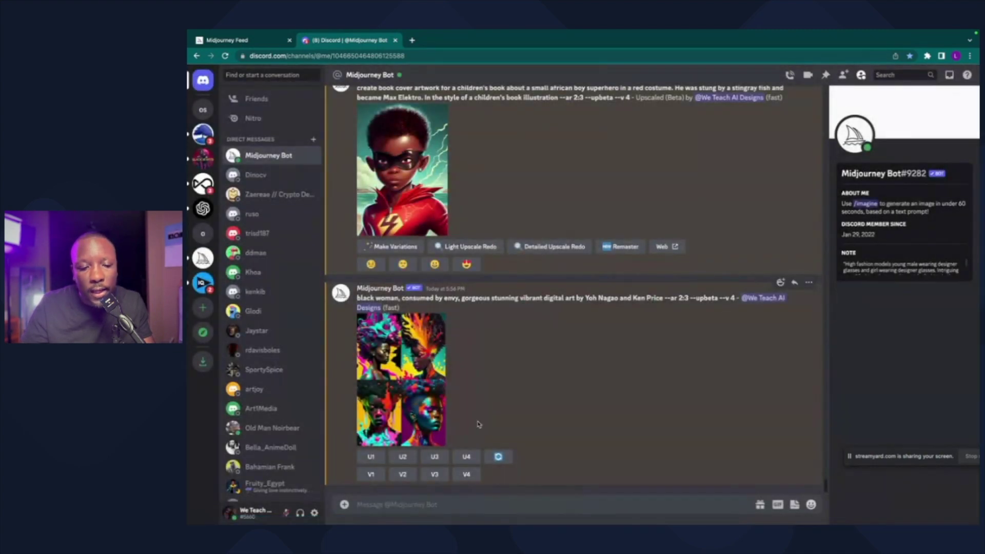
Upscale the fourth image of the black woman grid and open the upscaled portrait at full size in the browser
click(467, 457)
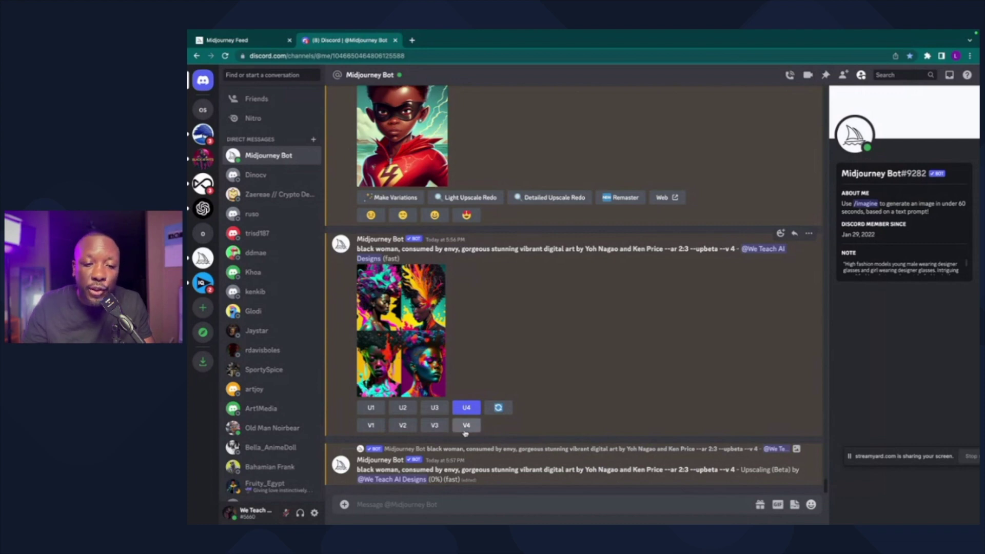
click(422, 362)
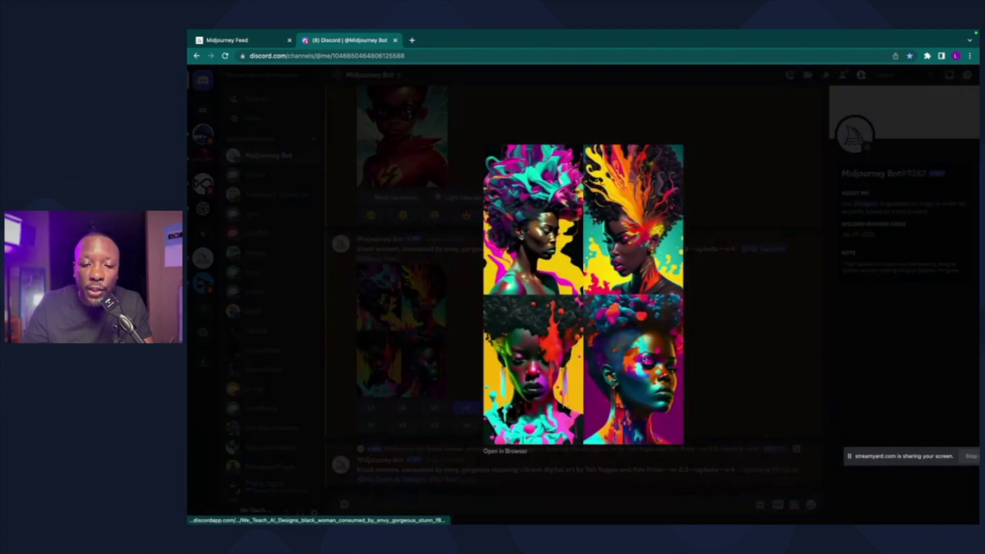
click(740, 326)
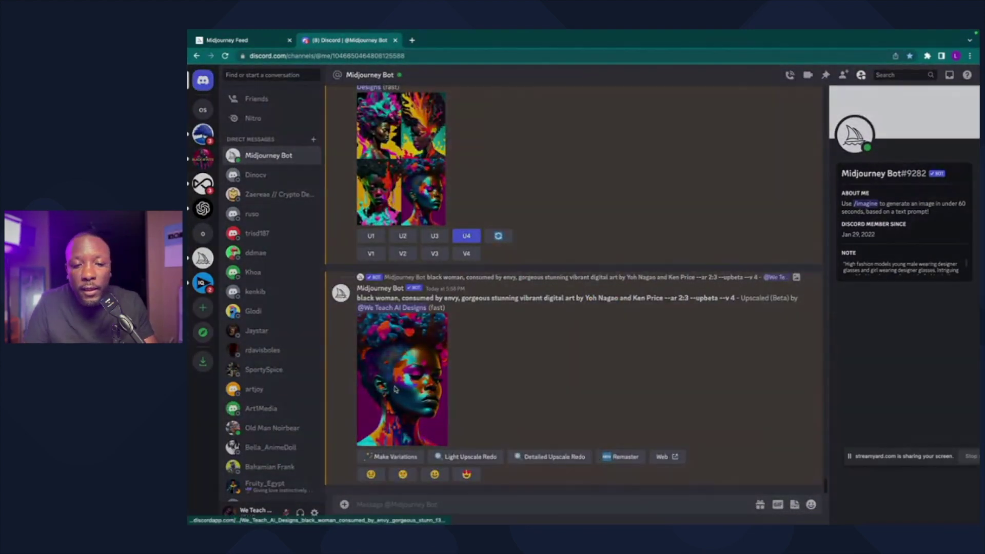
click(422, 360)
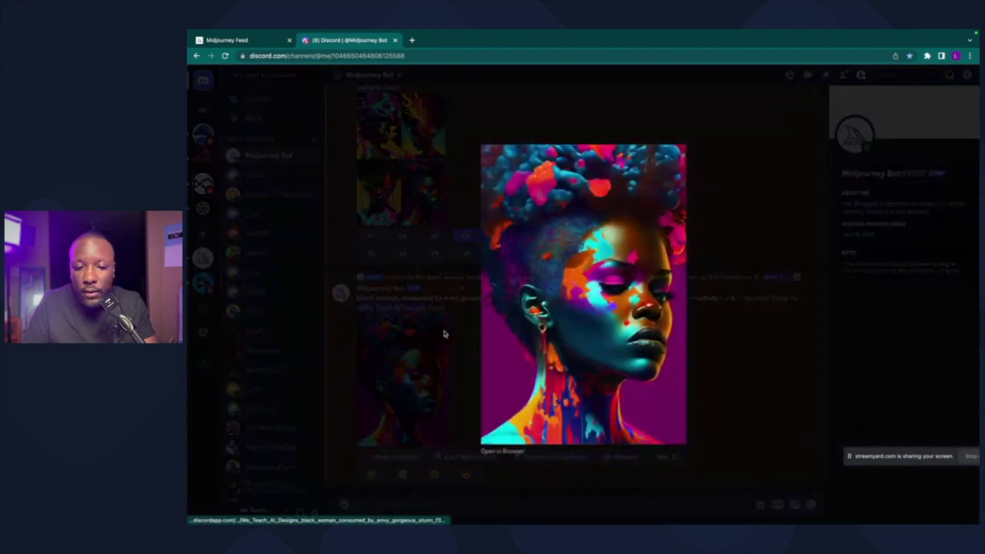
click(505, 451)
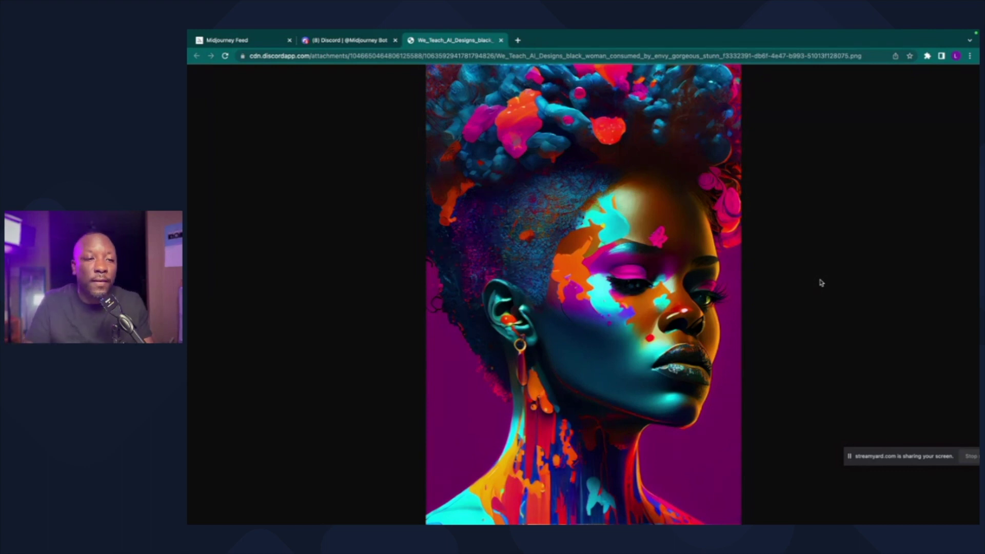
Return to the Midjourney website, close the polka-dot artwork and browse further down the Community Feed for more ideas
click(267, 41)
click(949, 95)
scroll(950, 100, down, 10)
scroll(757, 341, down, 15)
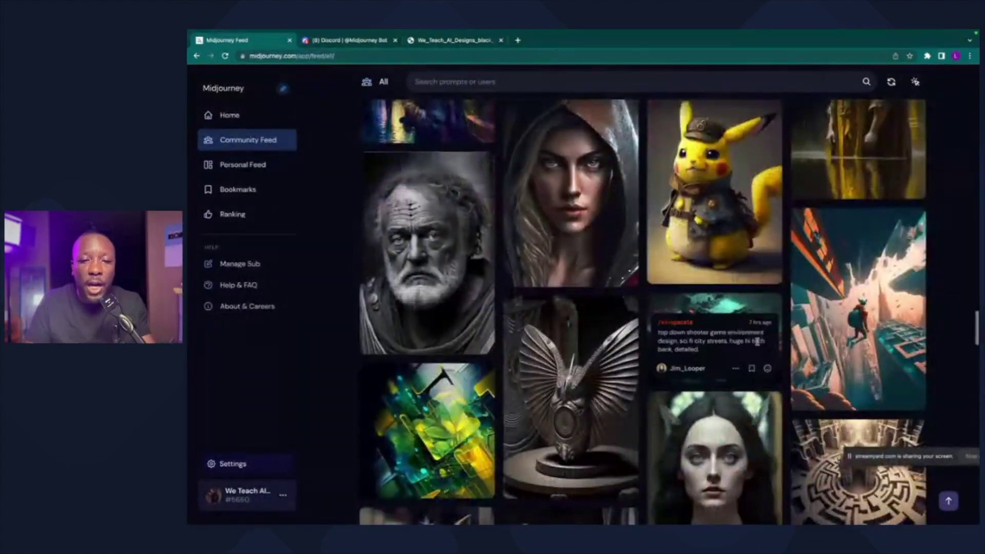
scroll(757, 341, down, 10)
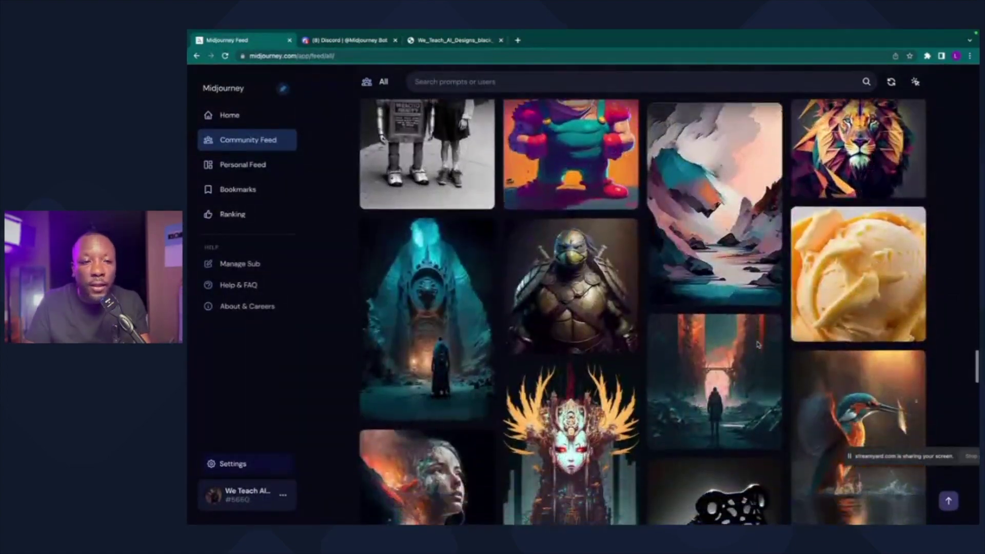
Return to Discord, close the enlarged portrait, begin a slash command, and go back to viewing the full-size portrait
click(349, 40)
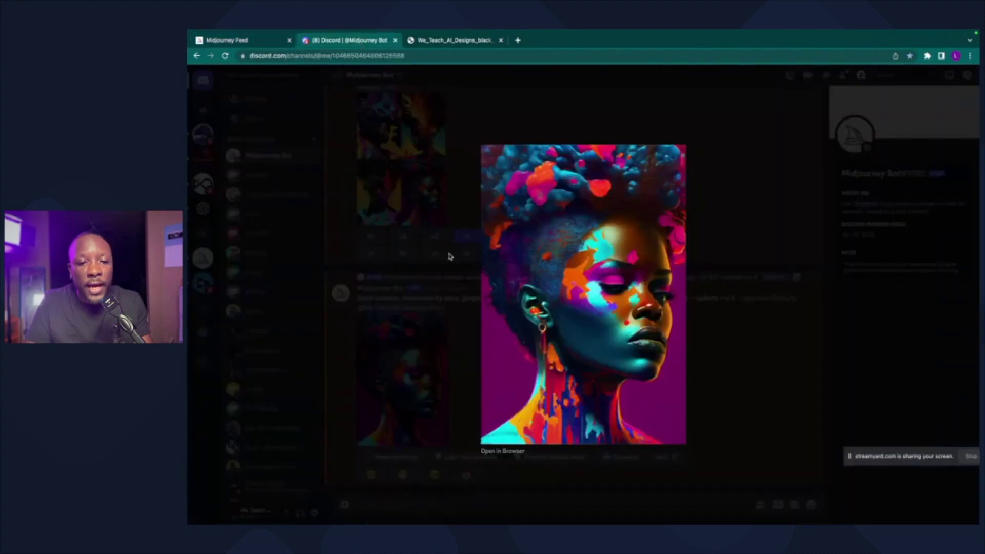
click(450, 256)
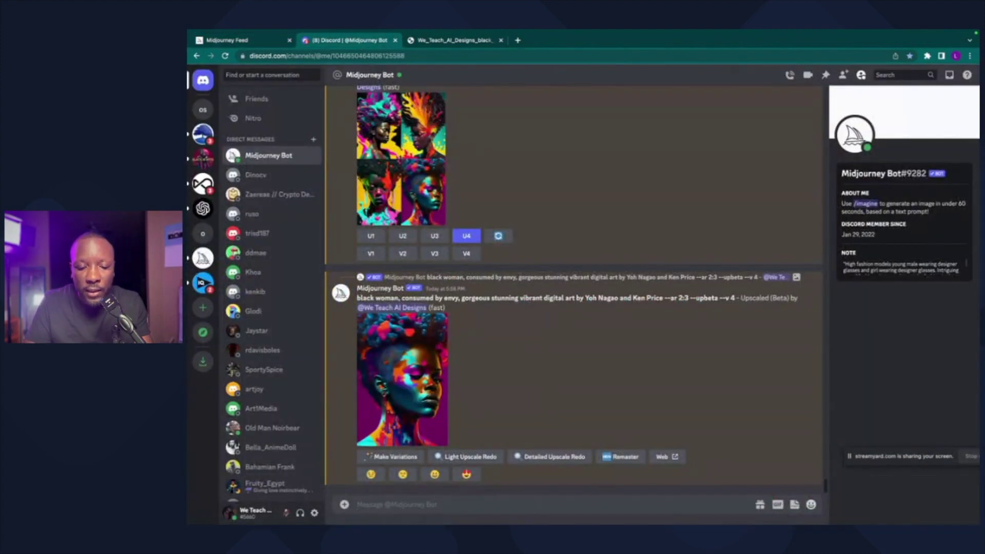
text(/)
click(626, 127)
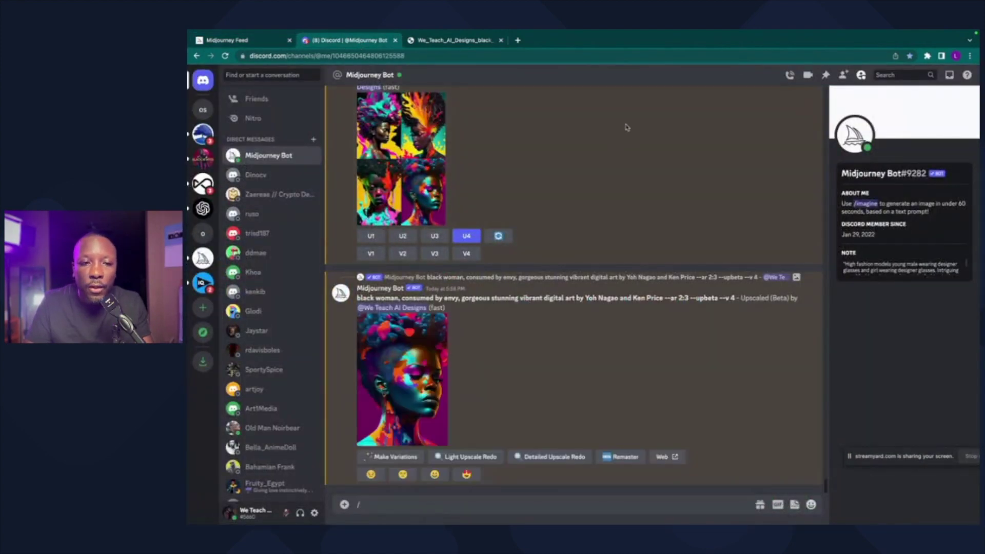
click(482, 40)
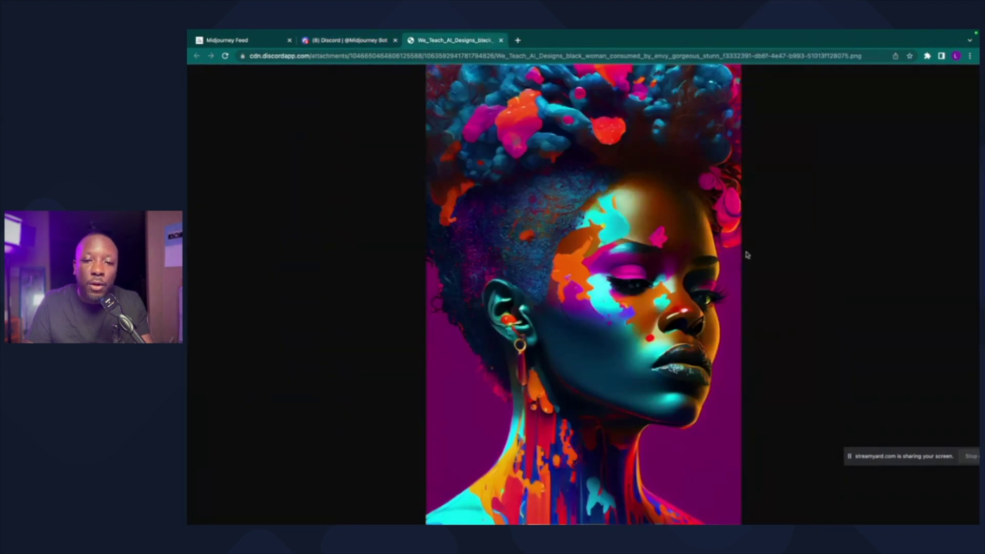